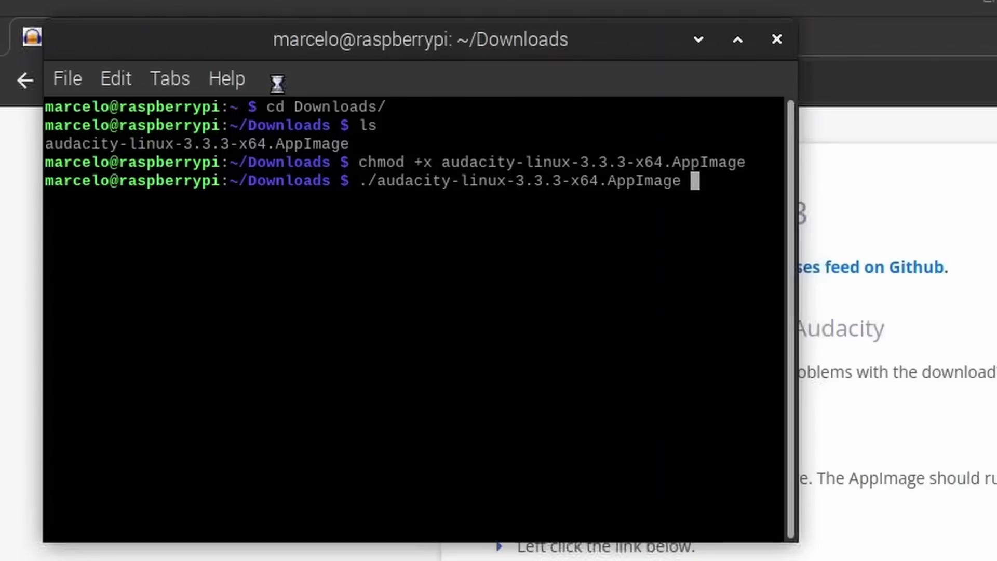
- Run audacity-linux-3.3.3-x64.AppImage from the Downloads folder in the terminal
key("Return")
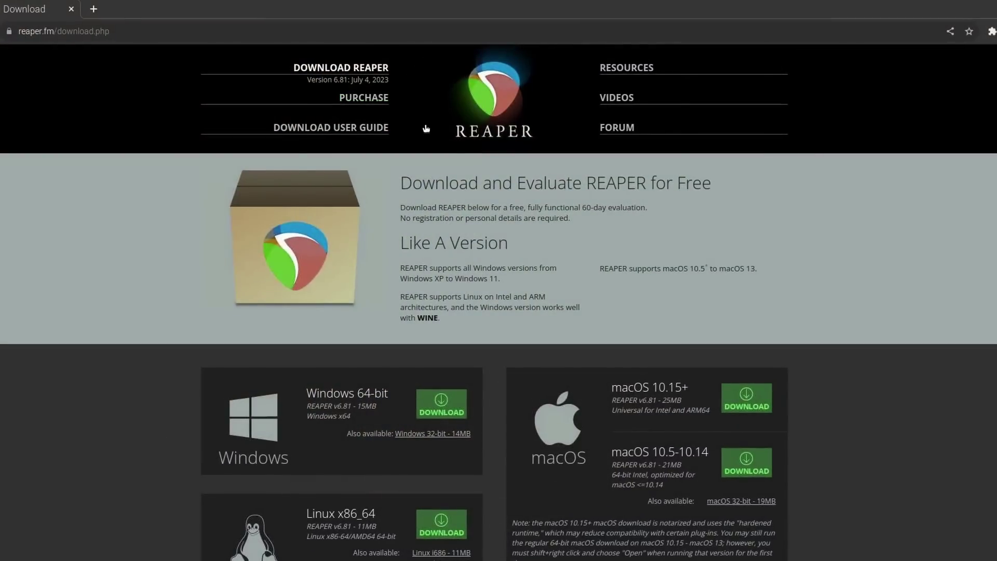
- Download the Linux aarch64 build of REAPER 6.81 from the download page
scroll(565, 210, "down", 5)
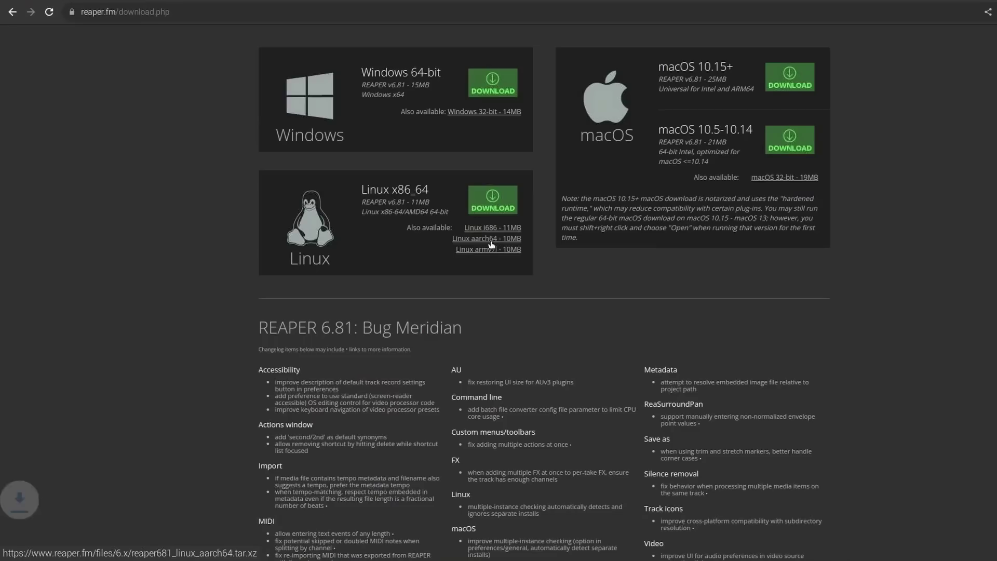
left_click(491, 240)
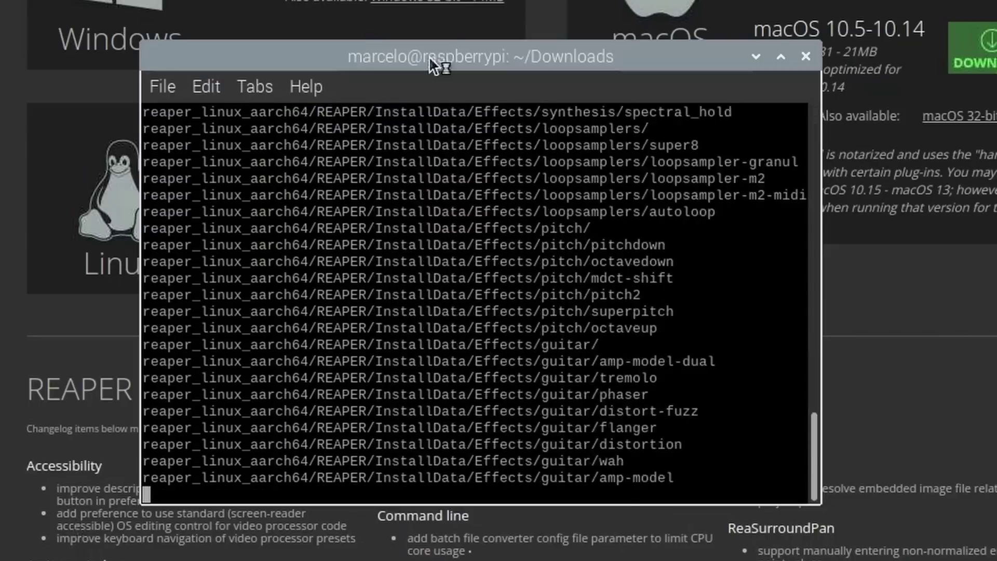
- Go into the extracted reaper_linux_aarch64 folder and run the install-reaper.sh script
type("cd reaper_linux_aarch64/")
key("Return")
type("./inst")
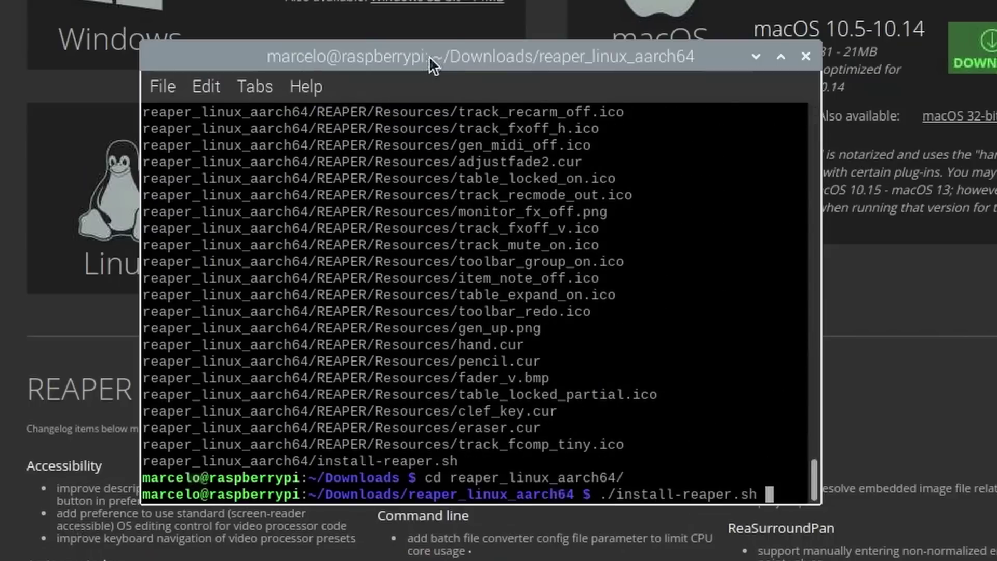
key("Return")
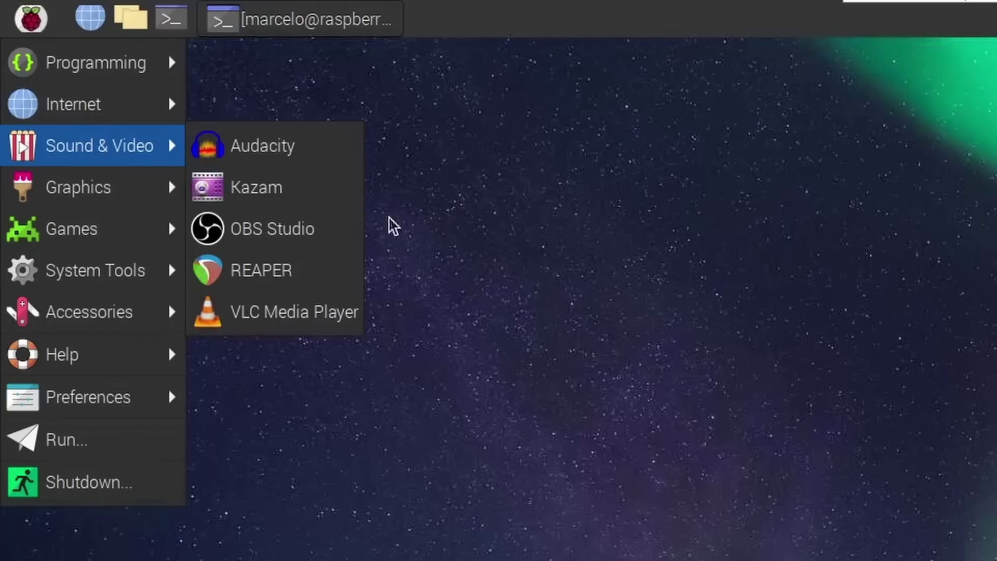
- Launch REAPER and add a new track armed for recording
left_click(307, 266)
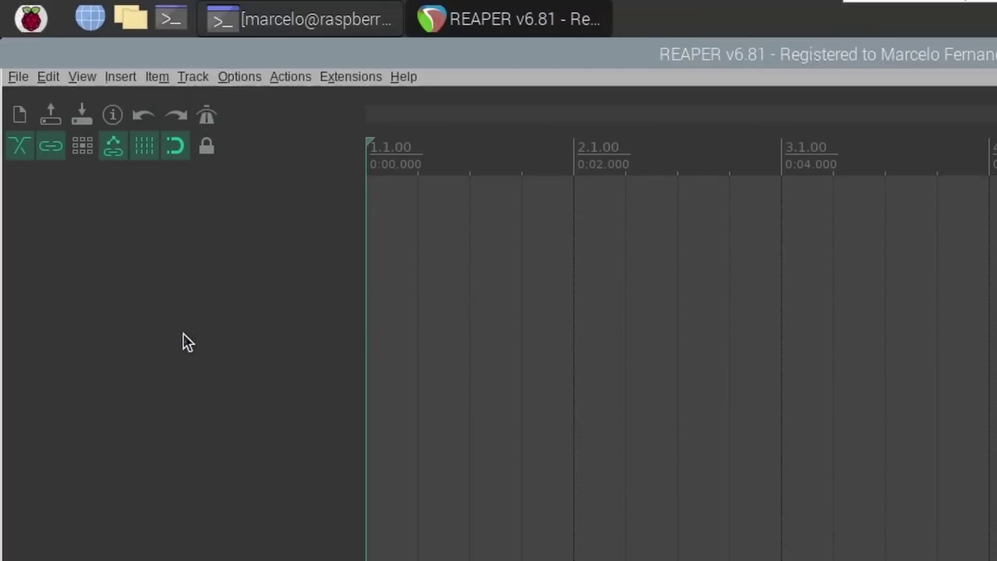
double_click(183, 333)
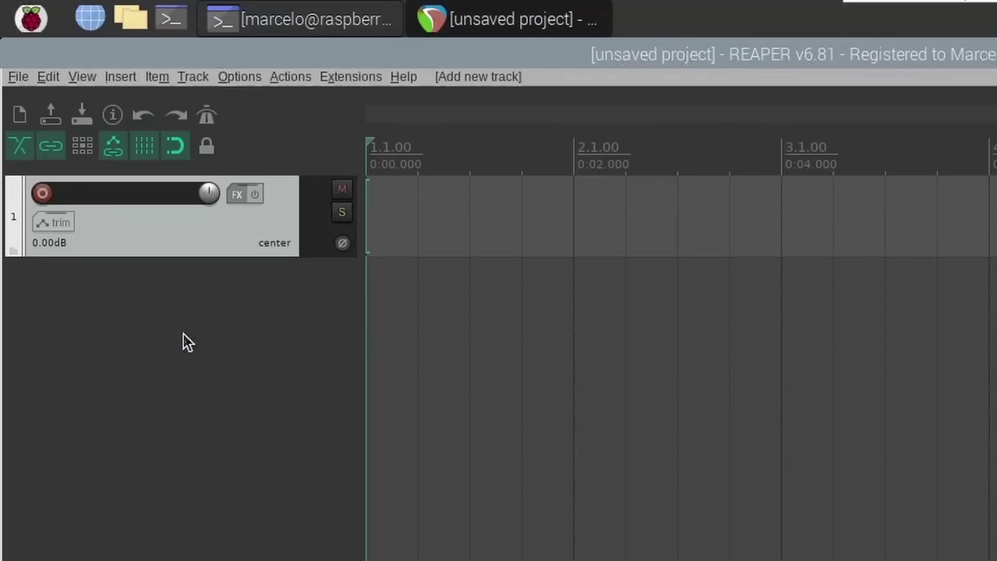
left_click(41, 194)
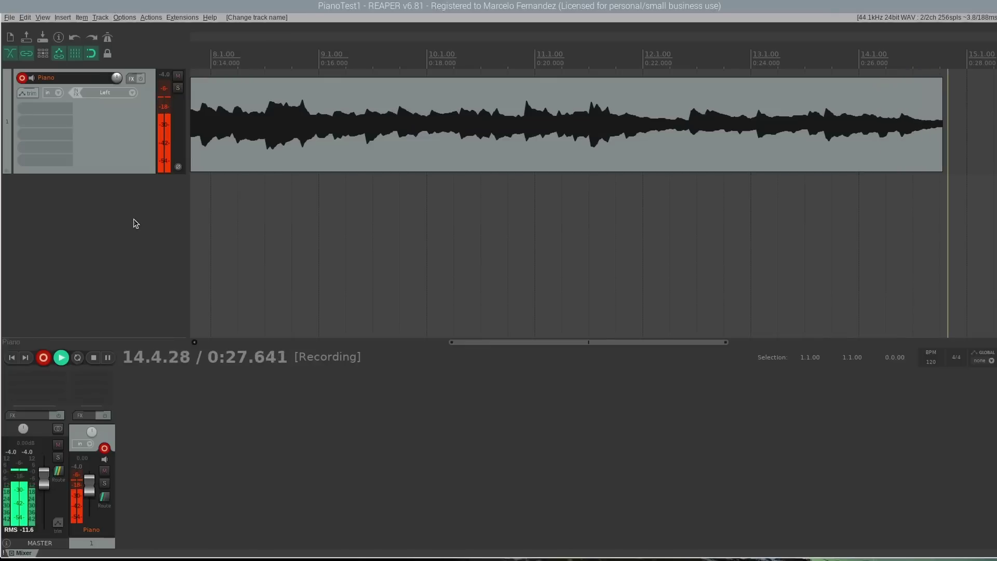
- Stop the recording on the Piano track
key("space")
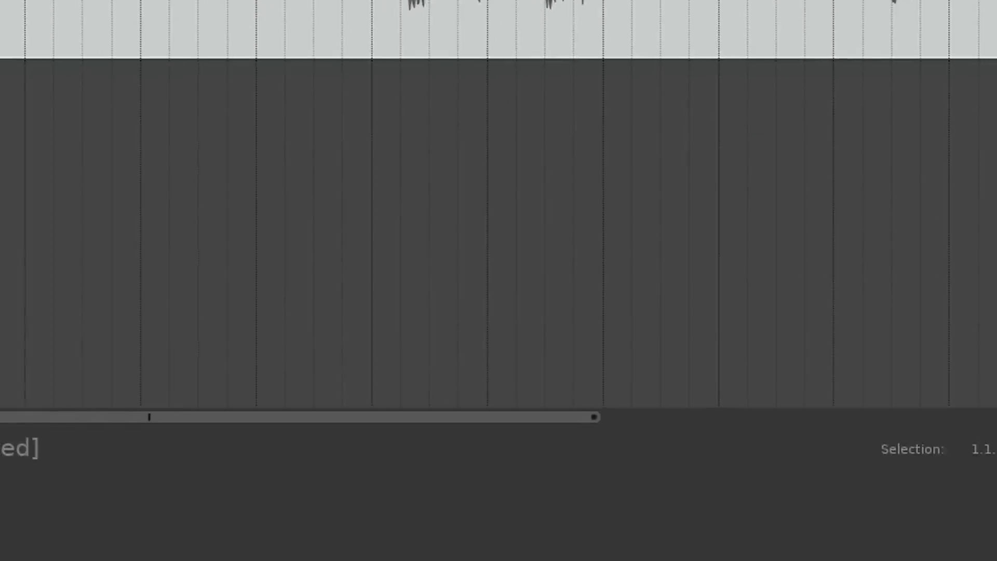
- Set the audio system to ALSA with hw:M2 USB-Audio - MiniFuse 2 as output device, and accept the preferences
left_click(821, 60)
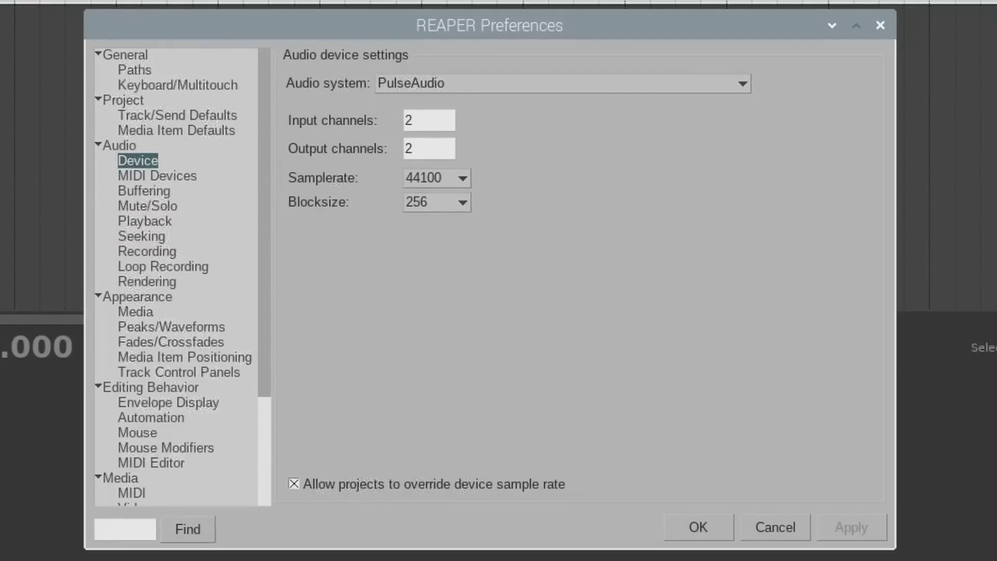
left_click(566, 85)
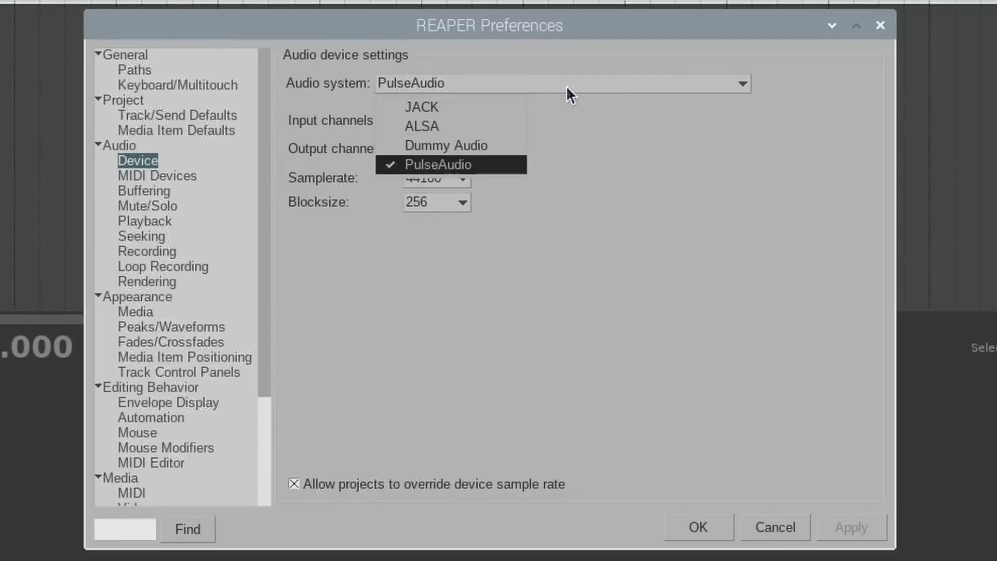
left_click(431, 125)
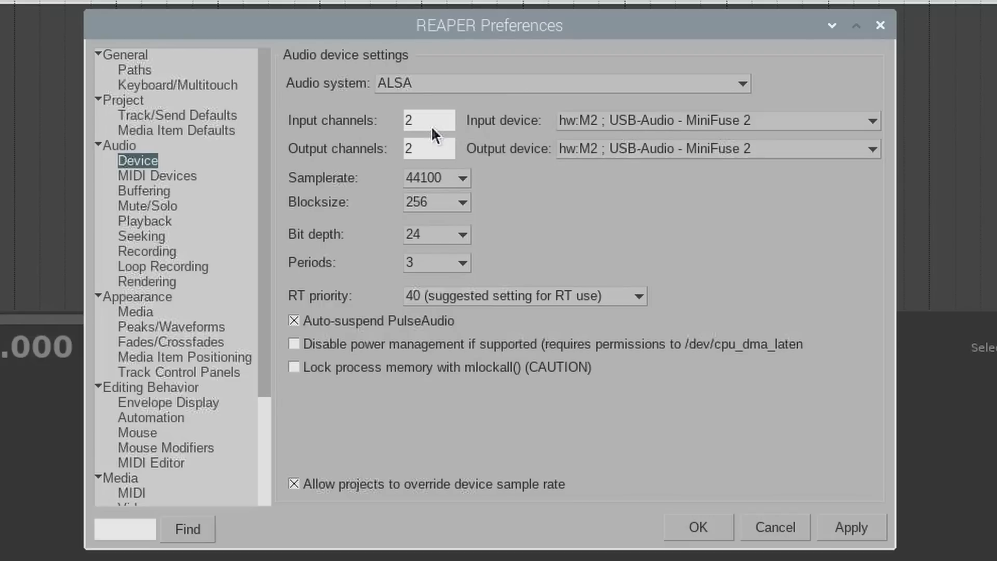
left_click(872, 150)
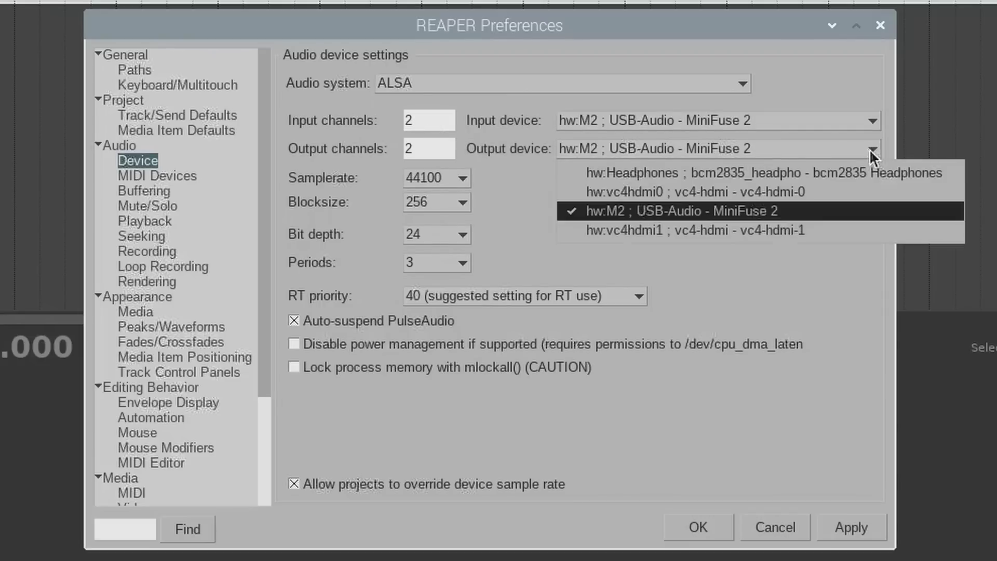
left_click(670, 213)
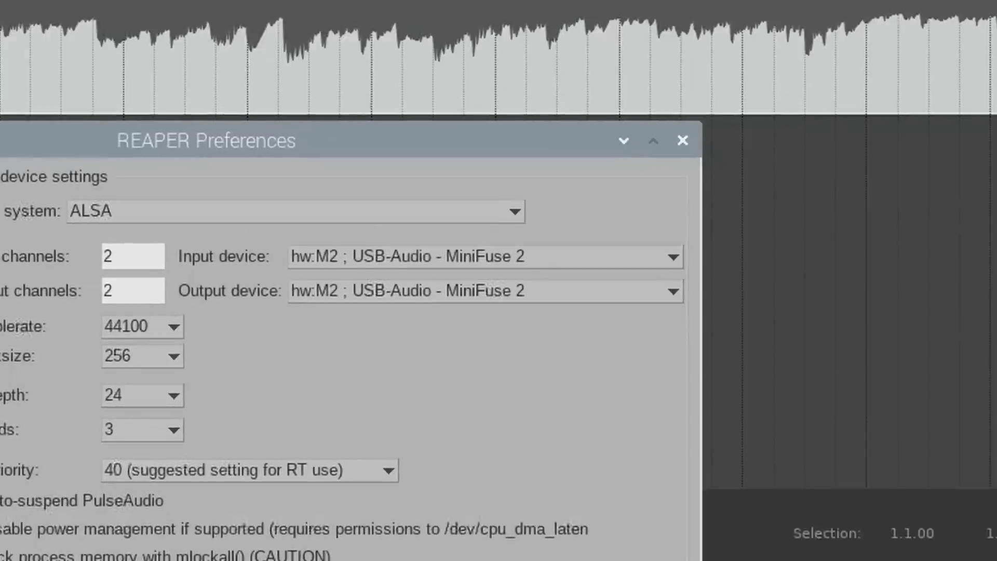
left_click(710, 523)
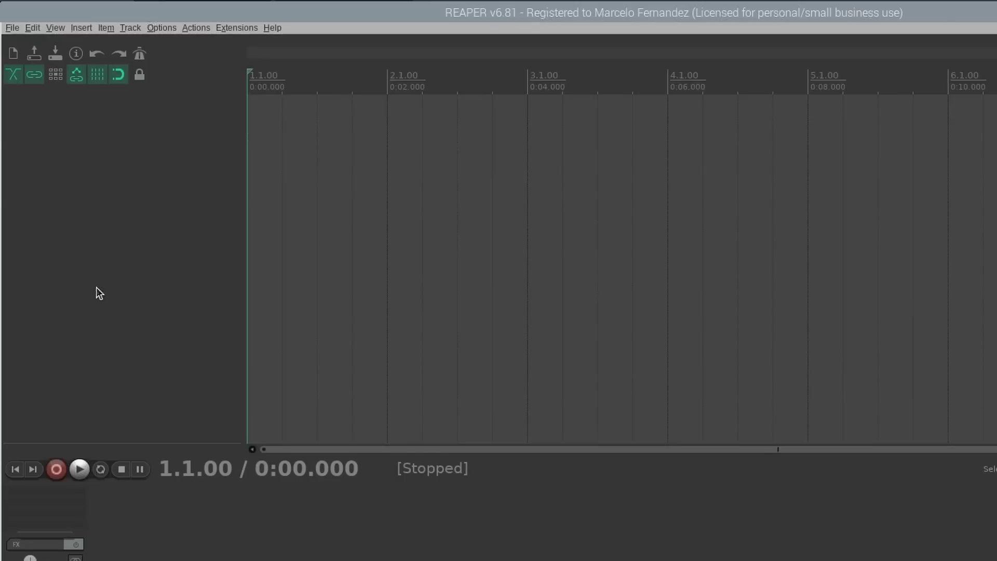
- Add a record-armed track to the empty project and turn on the metronome
double_click(99, 293)
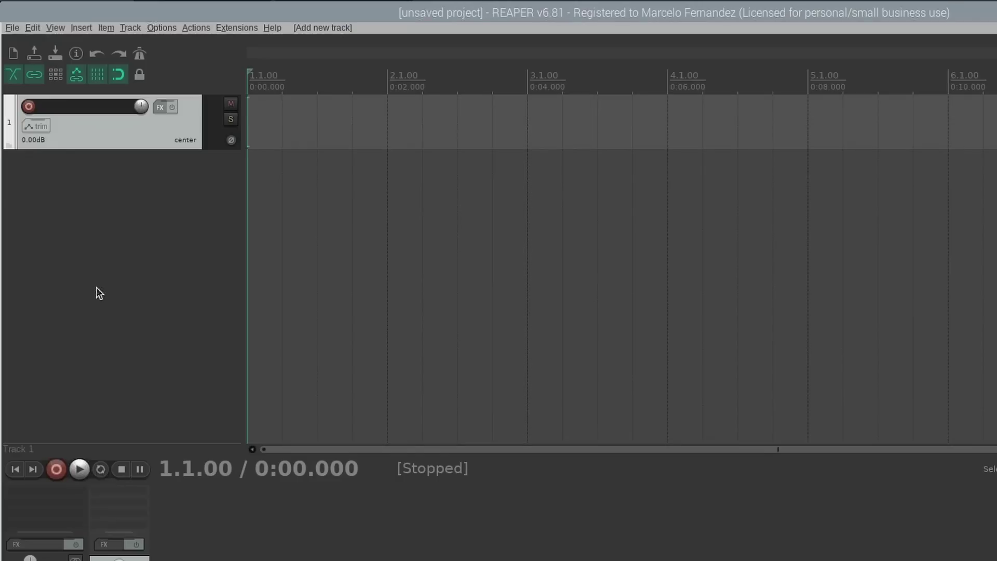
left_click(29, 106)
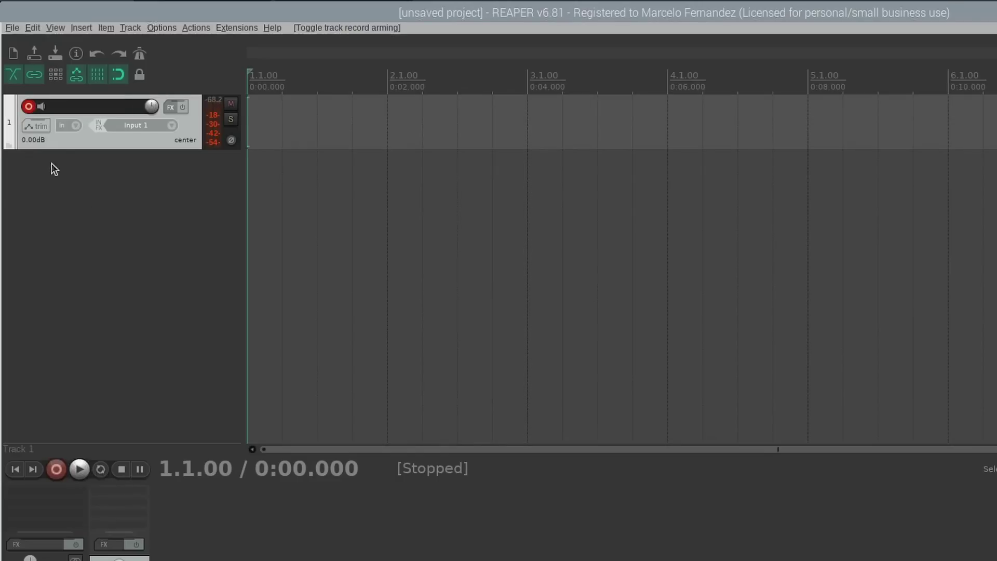
left_click(141, 54)
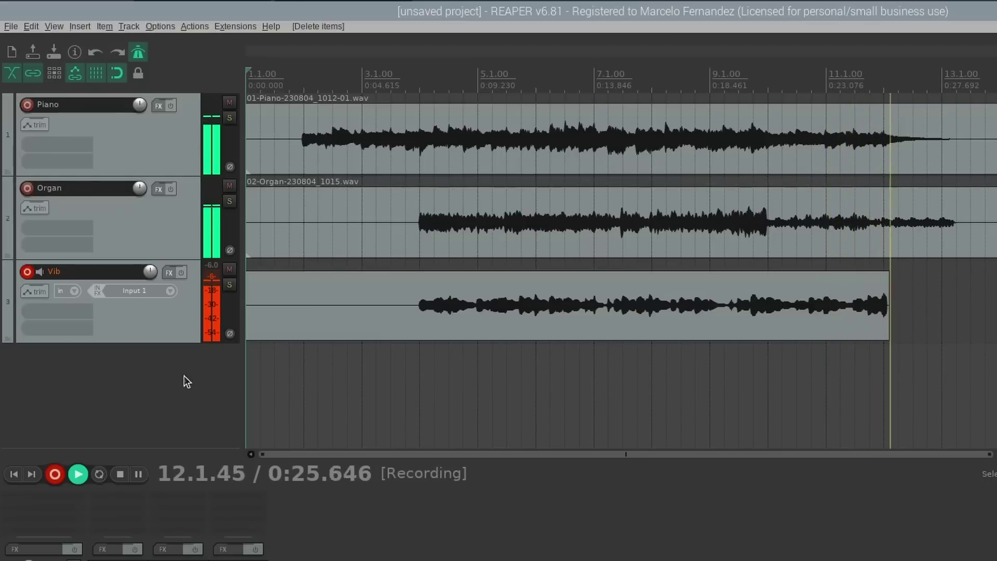
- Add the ReEQ parametric graphic equalizer to the Piano track's effects
left_click(102, 549)
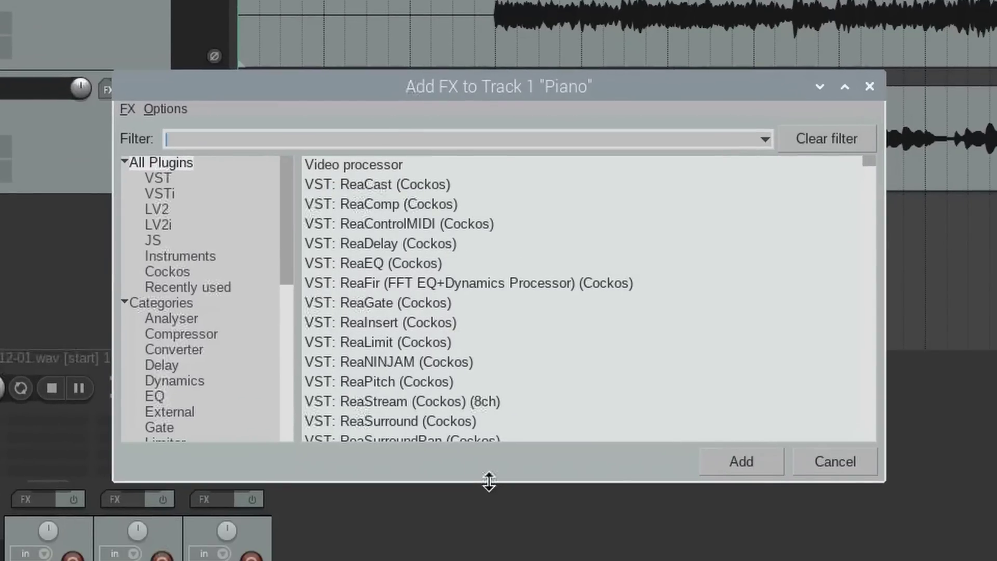
type("reeq")
double_click(356, 165)
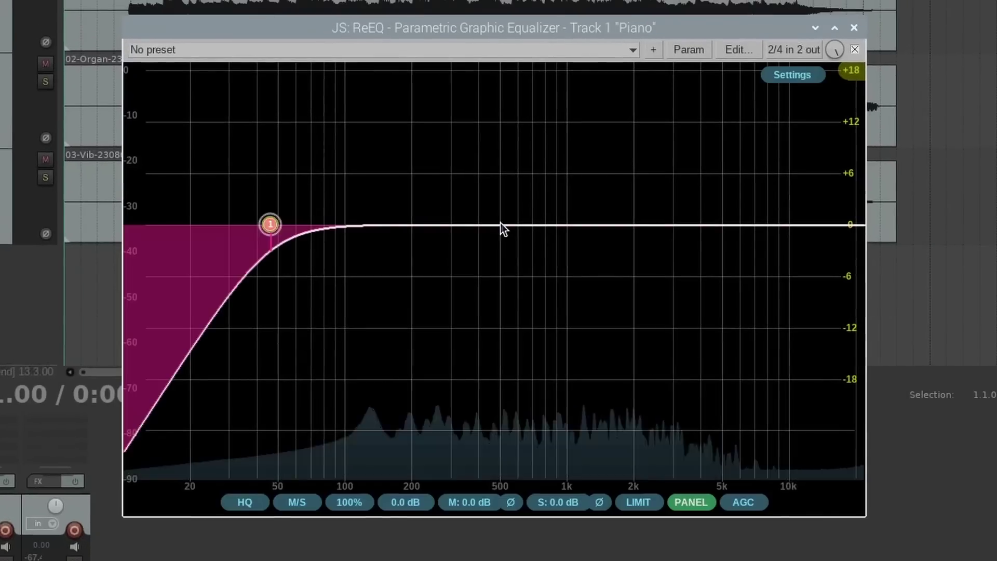
- Add ReEQ bands at about 500 Hz and 2.3 kHz, and move the low cut to 56.8 Hz
left_click(500, 222)
left_click(648, 194)
left_click_drag(648, 200, 647, 224)
left_click_drag(271, 224, 290, 228)
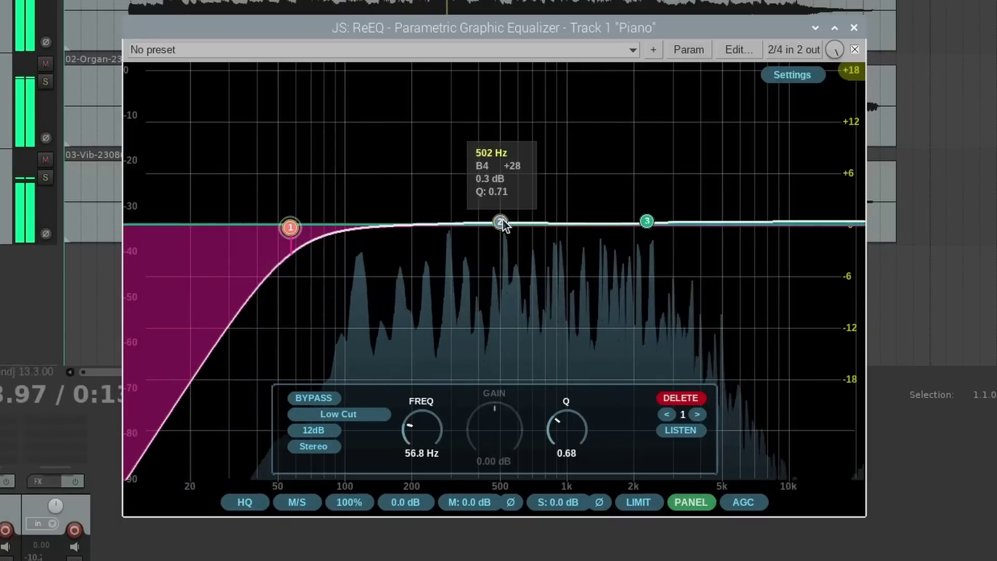
- Pull ReEQ band 2 down into a slight cut and shift band 3 to a lower frequency
left_click(501, 223)
mouse_move(500, 234)
left_mouse_down()
mouse_move(491, 250)
mouse_move(489, 208)
mouse_move(495, 248)
left_mouse_up()
left_click_drag(644, 229, 591, 221)
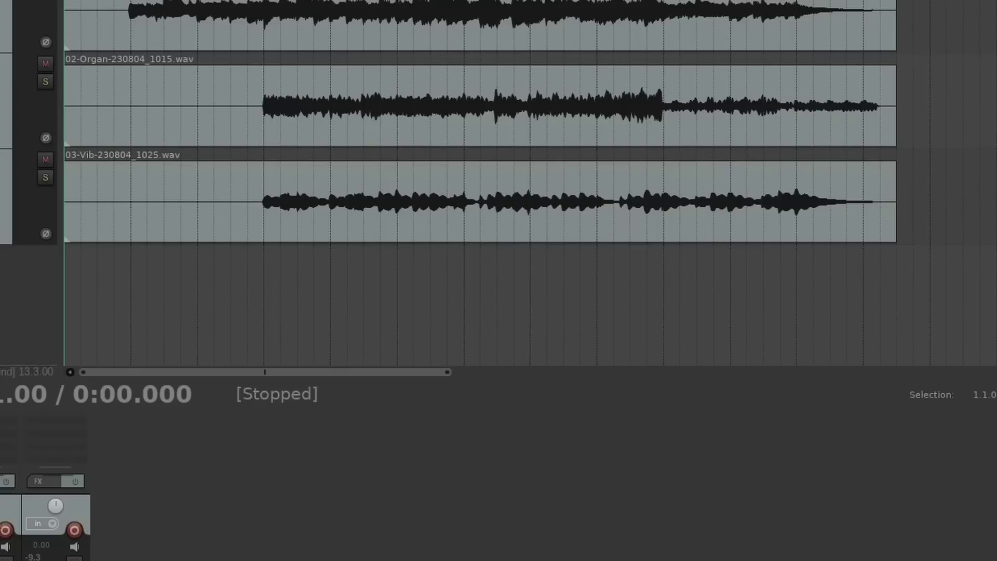
- Switch to Add / Remove Software and view the x42-plugins collection of LV2 plugins
left_click(1, 140)
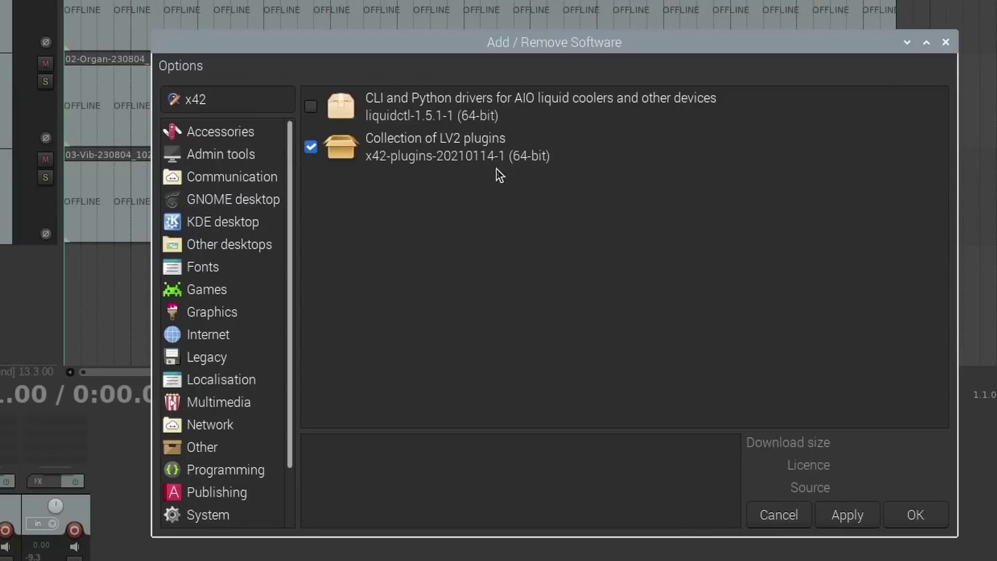
left_click(483, 144)
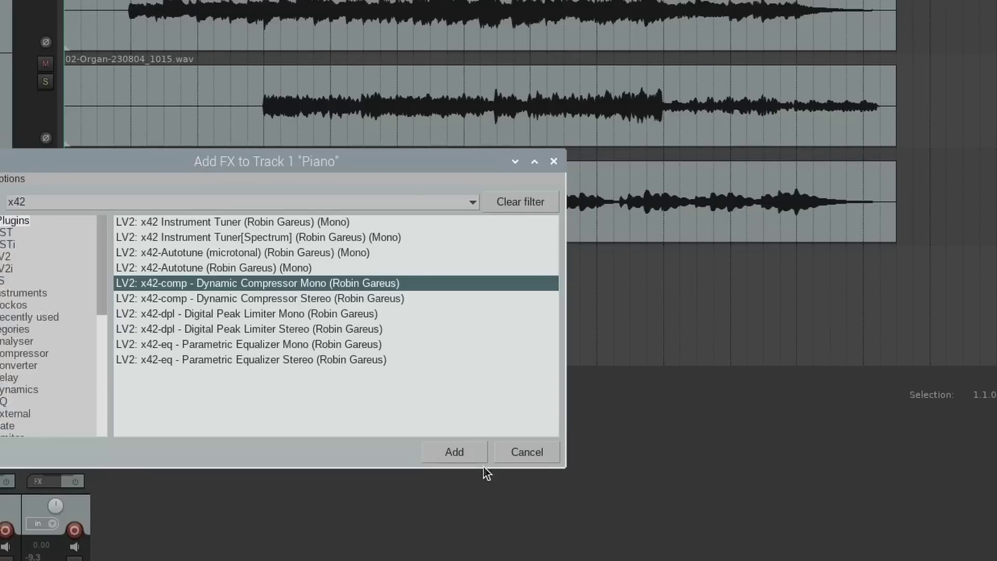
- Add the x42-comp Dynamic Compressor Mono to the Piano track and raise its ratio to about 2
left_click(469, 453)
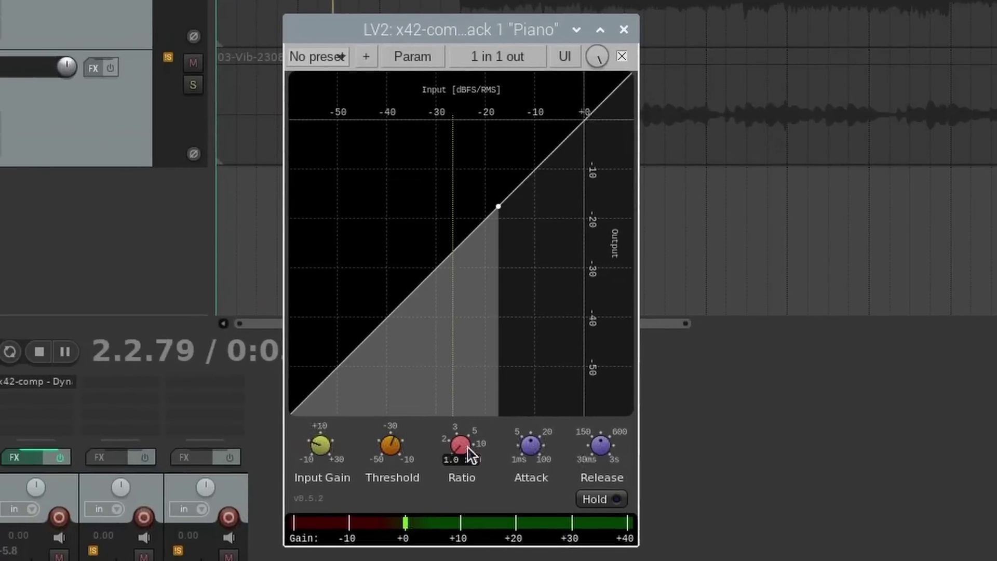
left_click_drag(468, 447, 457, 399)
left_click_drag(401, 440, 374, 434)
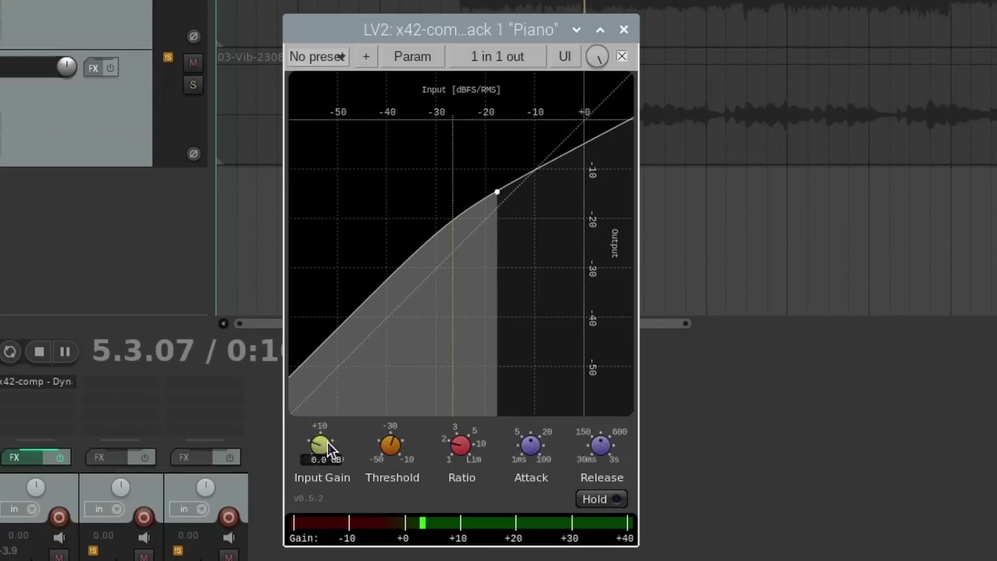
- Fine-tune the compressor's input gain, lower its threshold to about -30 dB and raise the ratio slightly above 2
left_click_drag(328, 475, 322, 466)
mouse_move(389, 451)
left_mouse_down()
mouse_move(401, 461)
mouse_move(376, 483)
mouse_move(376, 552)
mouse_move(305, 534)
mouse_move(372, 474)
mouse_move(375, 454)
left_mouse_up()
left_click_drag(469, 457, 456, 432)
mouse_move(320, 447)
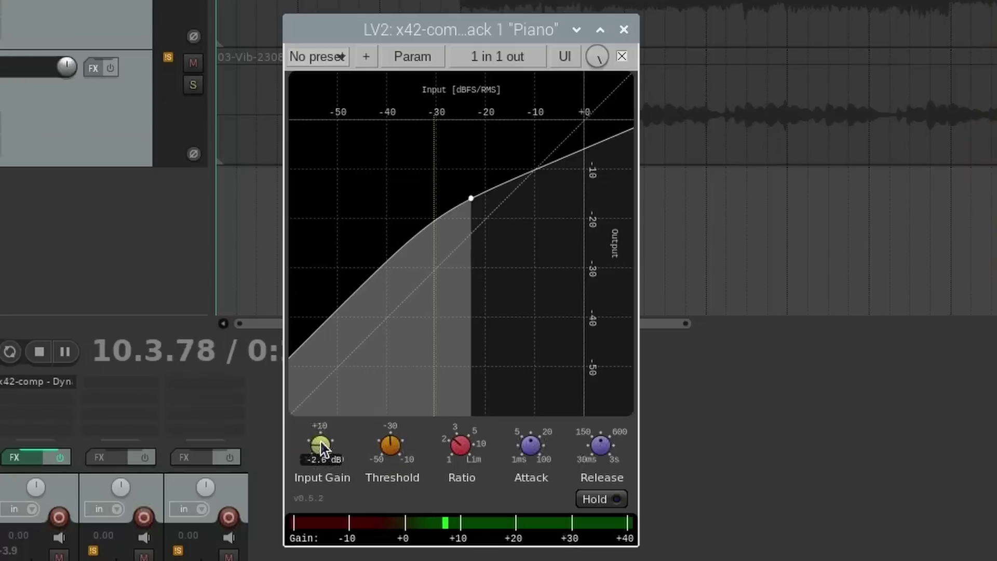
scroll(321, 444, "up", 4)
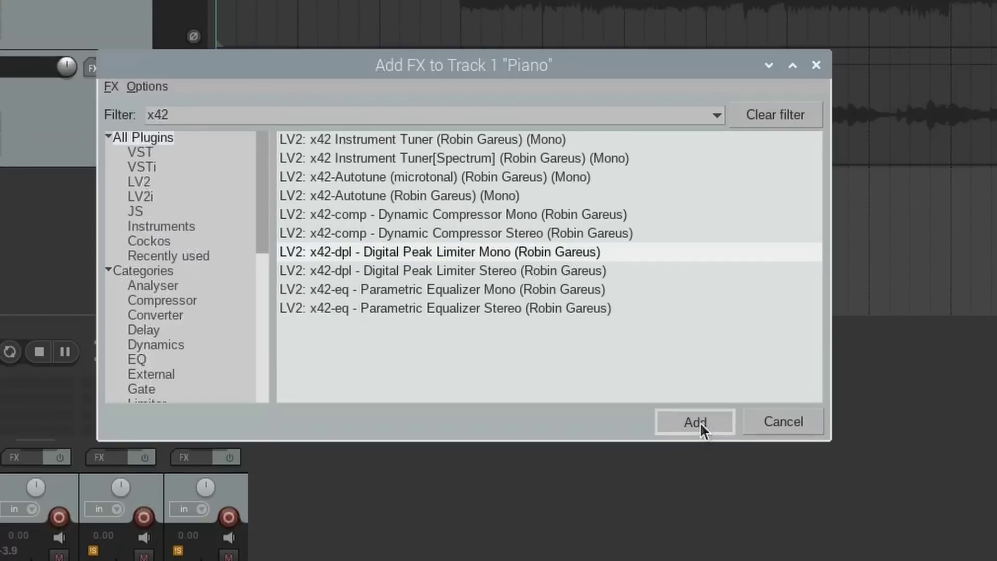
- Add the x42-dpl Digital Peak Limiter Mono to the Piano track with 5.6 dB input gain, -5.0 dB threshold and 219 ms release
left_click(699, 421)
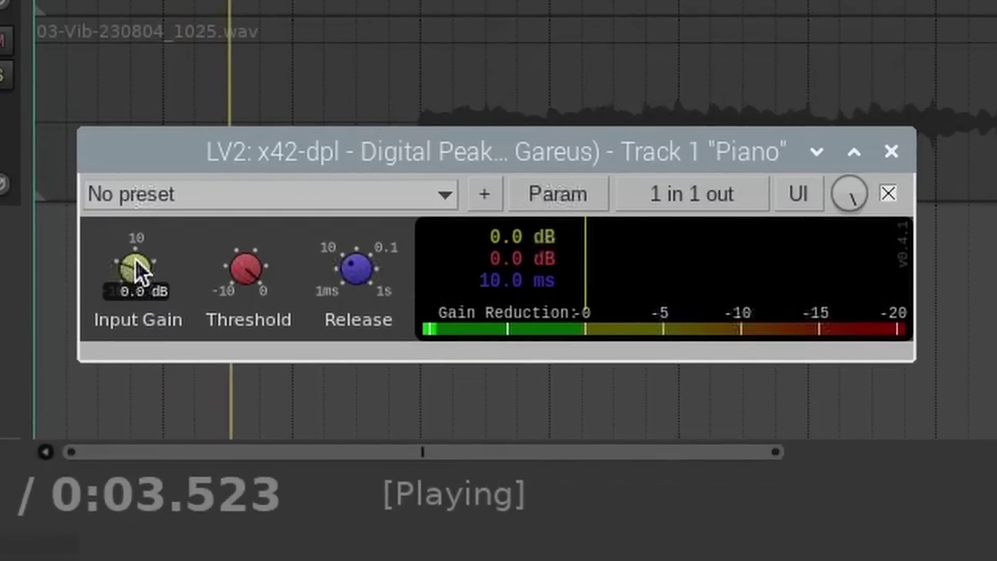
left_click_drag(135, 233, 119, 161)
mouse_move(240, 271)
left_click_drag(238, 261, 233, 449)
mouse_move(126, 269)
left_mouse_down()
mouse_move(137, 233)
mouse_move(128, 252)
left_mouse_up()
left_click_drag(356, 268, 361, 114)
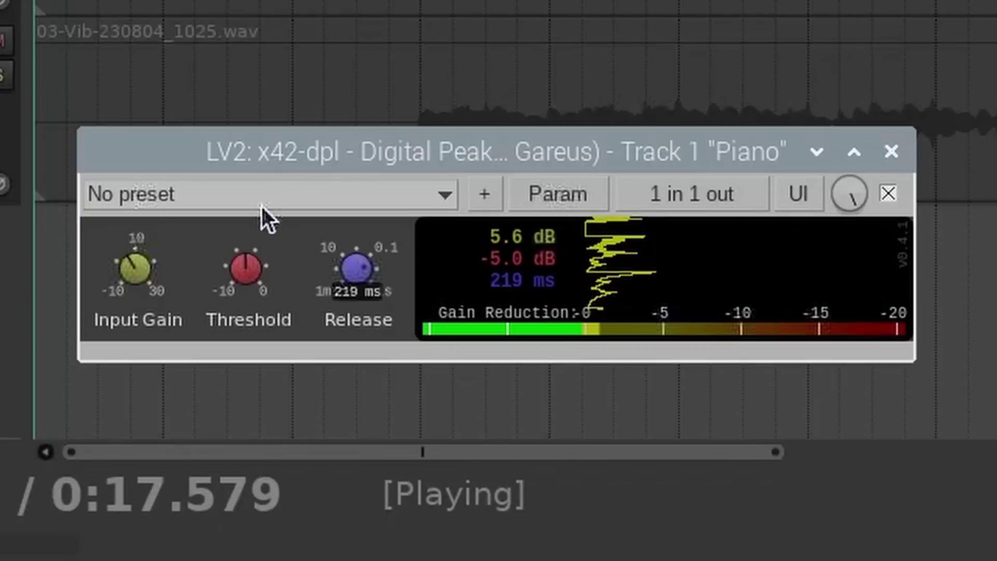
- Reduce the limiter's input gain to 4.8 dB and fine-tune its threshold
mouse_move(136, 269)
left_click_drag(137, 319, 146, 304)
left_click_drag(145, 258, 136, 232)
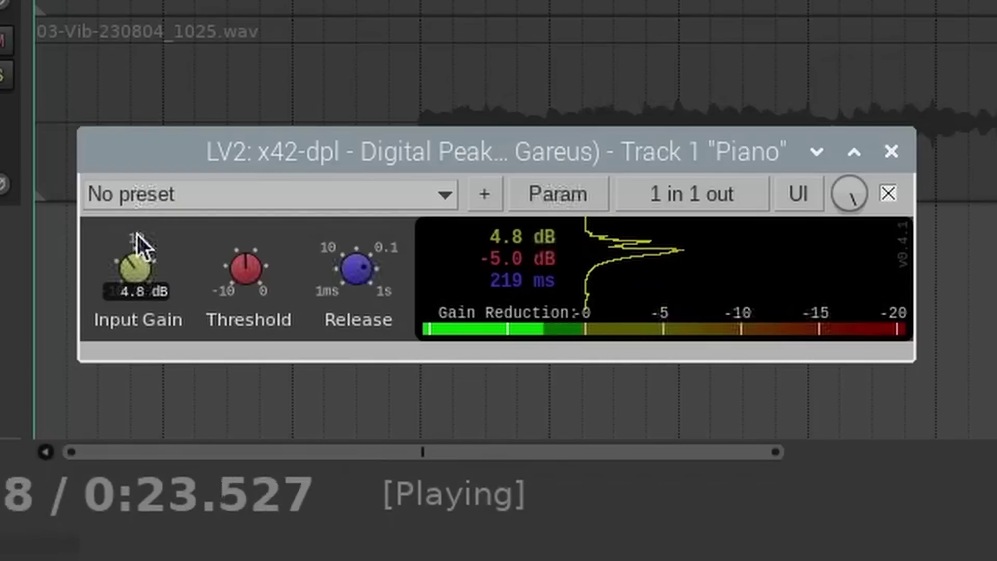
mouse_move(227, 231)
left_click_drag(244, 275, 243, 261)
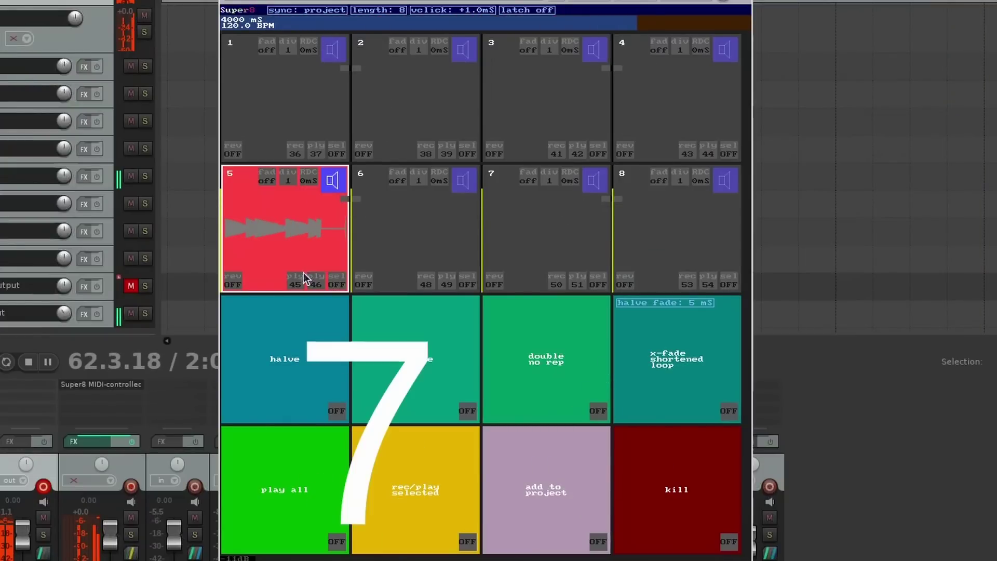
- End the recording of Super8 loop 5 and play it, and record and play a second loop in slot 1
left_click(306, 280)
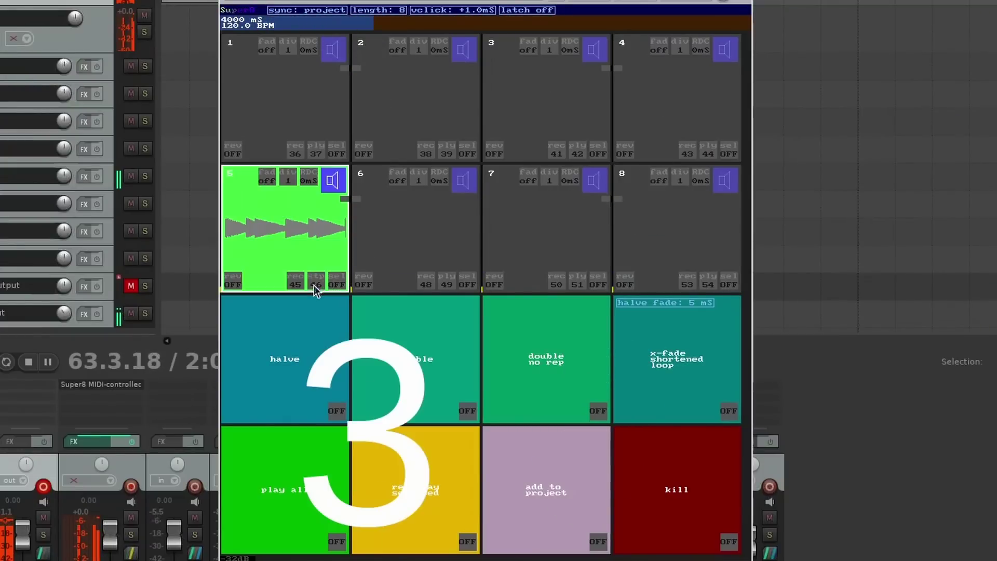
left_click(296, 152)
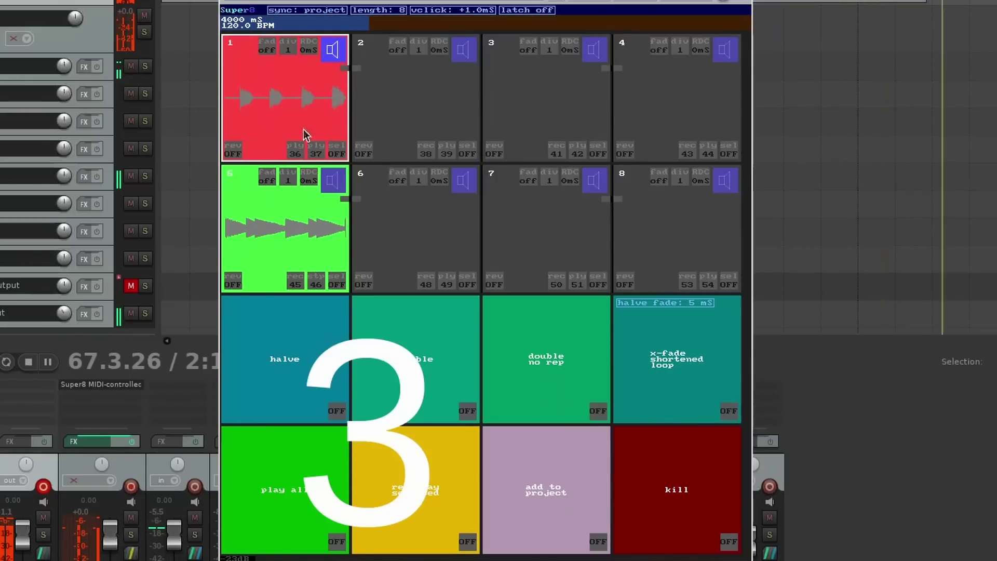
left_click(316, 151)
- Record a loop in Super8 slot 6 and play it, and record another loop in slot 2
left_click(381, 235)
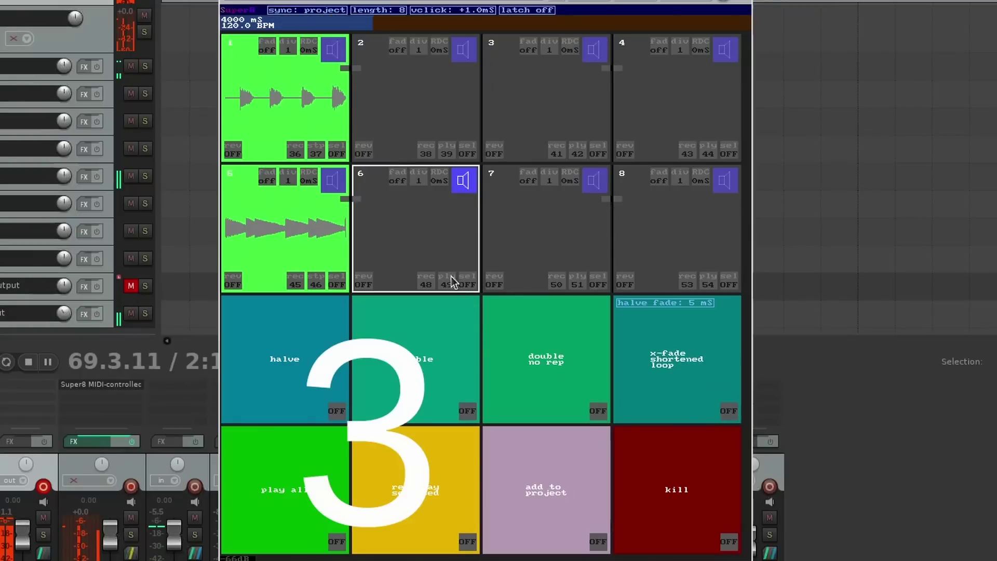
left_click(429, 283)
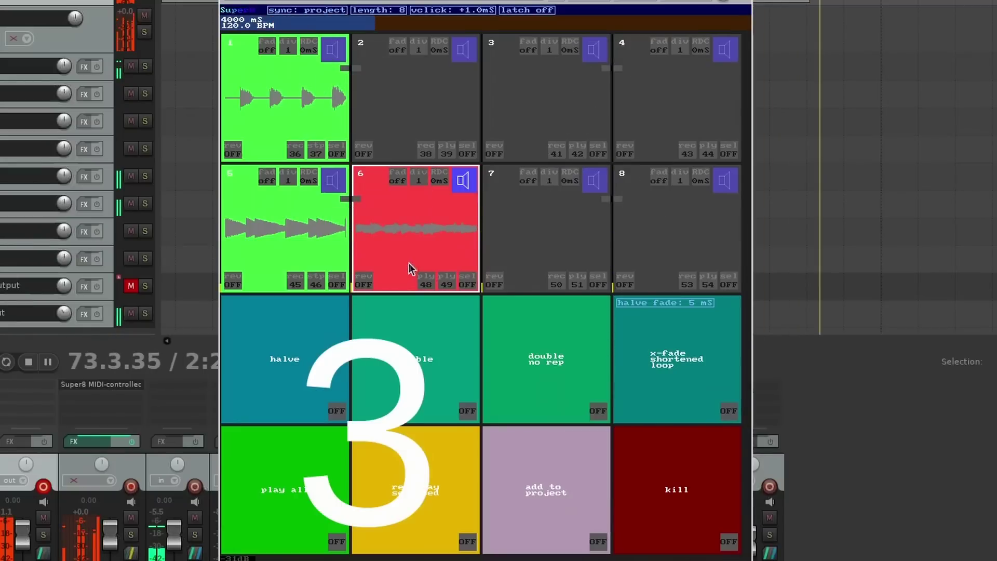
left_click(445, 284)
left_click(439, 128)
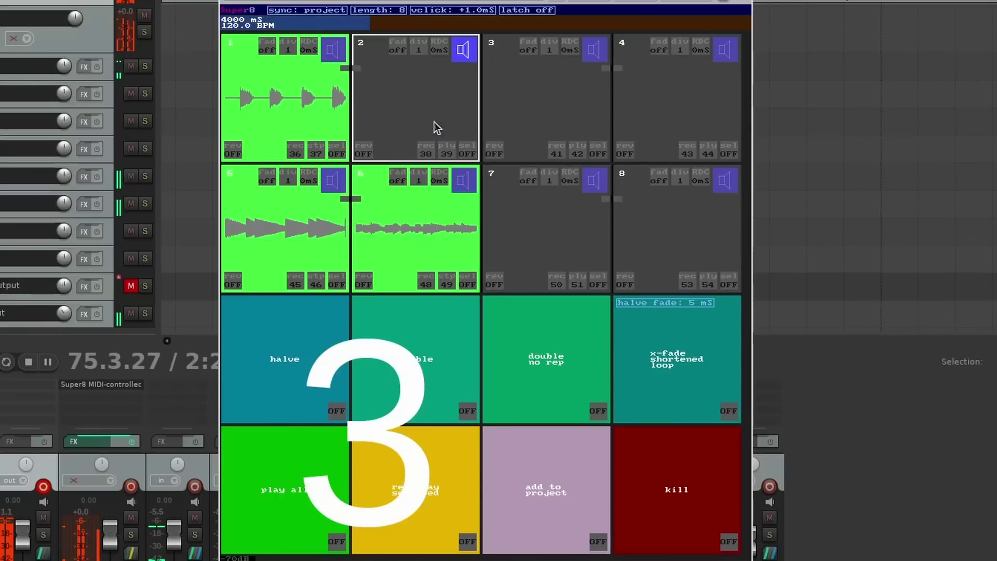
left_click(431, 148)
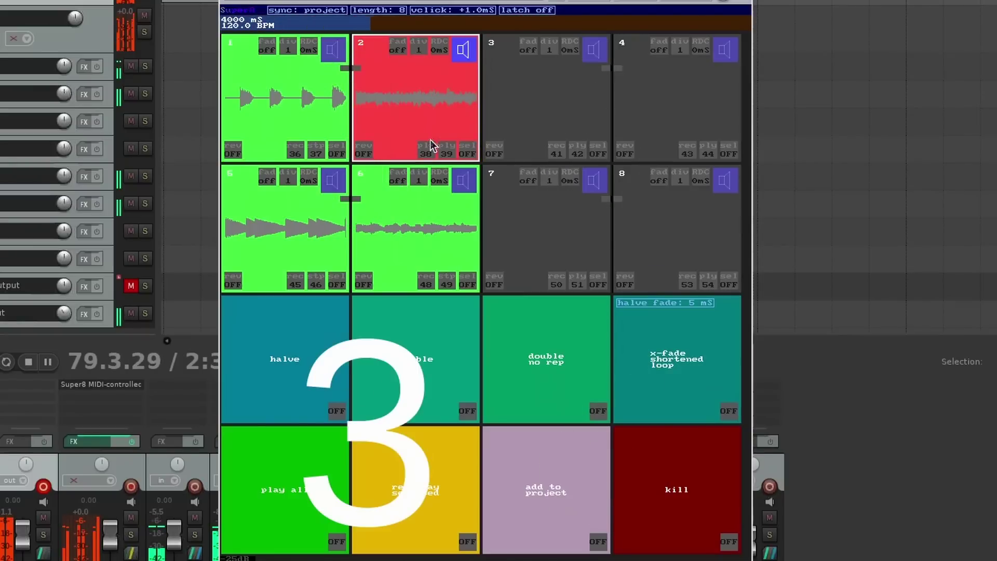
- Select Super8 slot 7, record a loop in it and set it playing
left_click(523, 247)
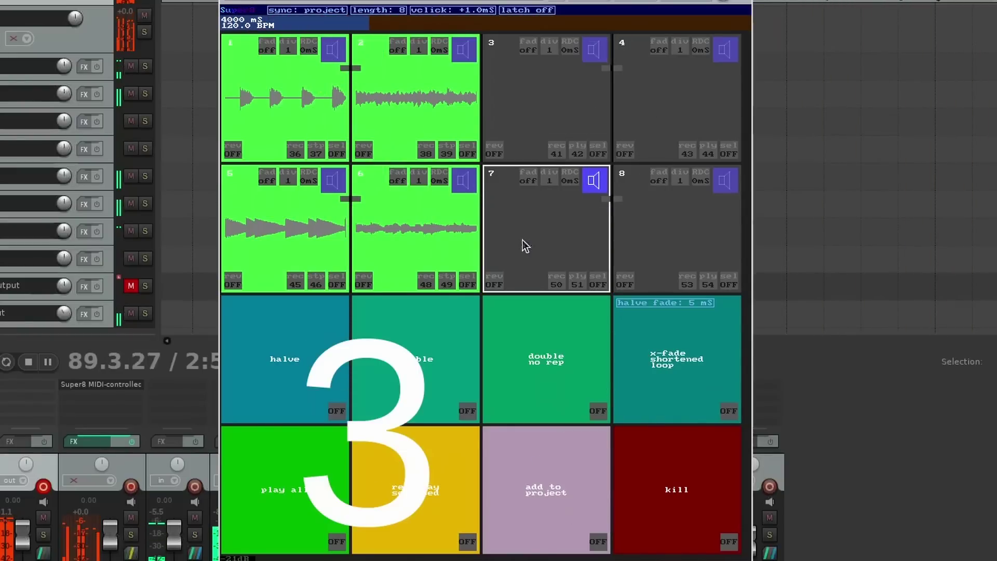
left_click(536, 282)
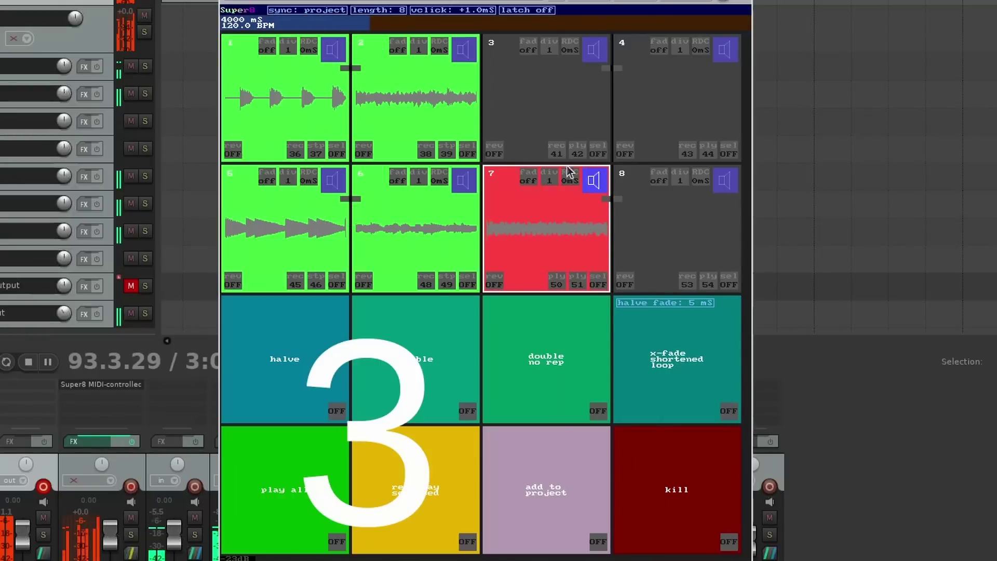
left_click(574, 282)
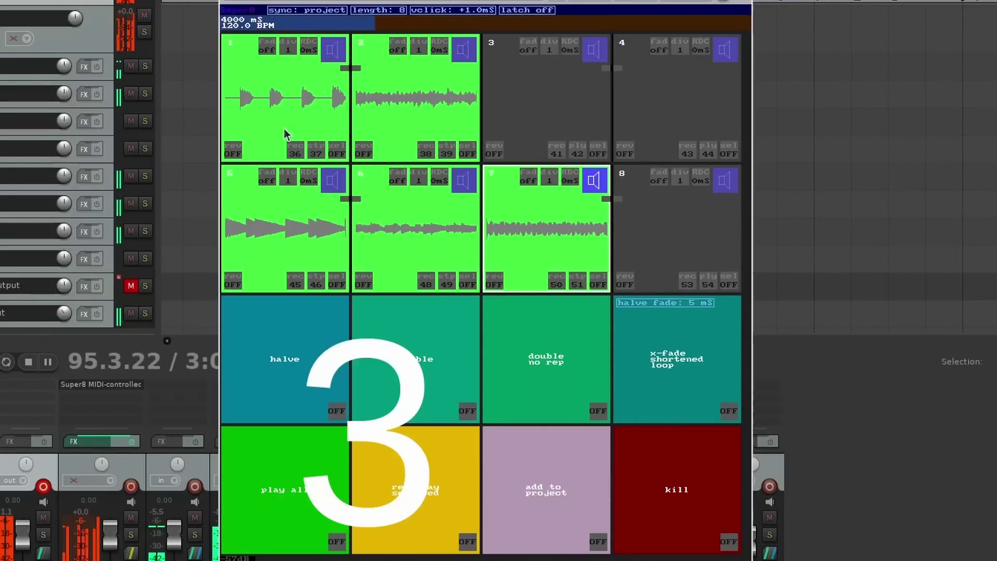
- Stop the playing Super8 loops one by one, in the order 5, 2, 1, 6 and 7
left_click(316, 283)
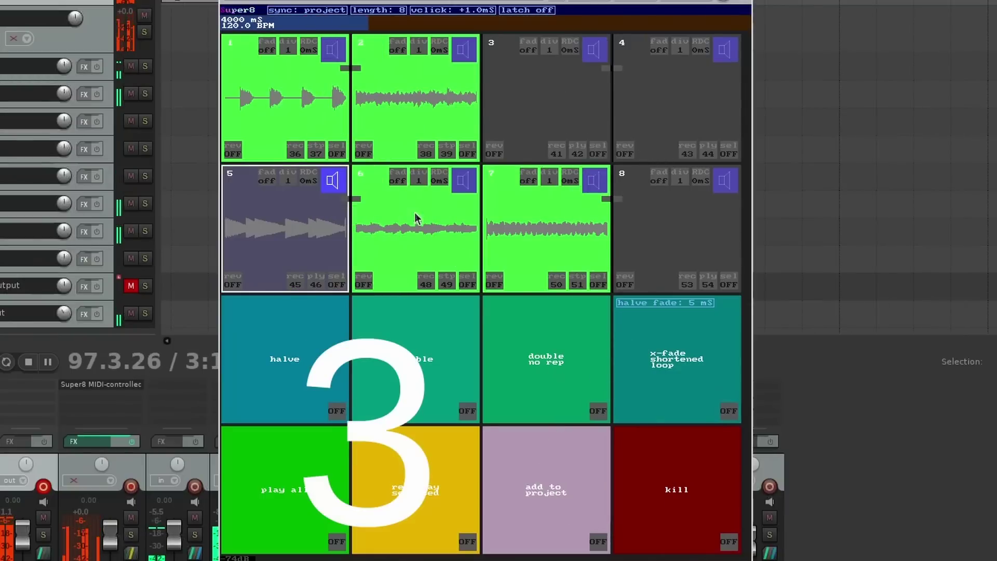
left_click(447, 154)
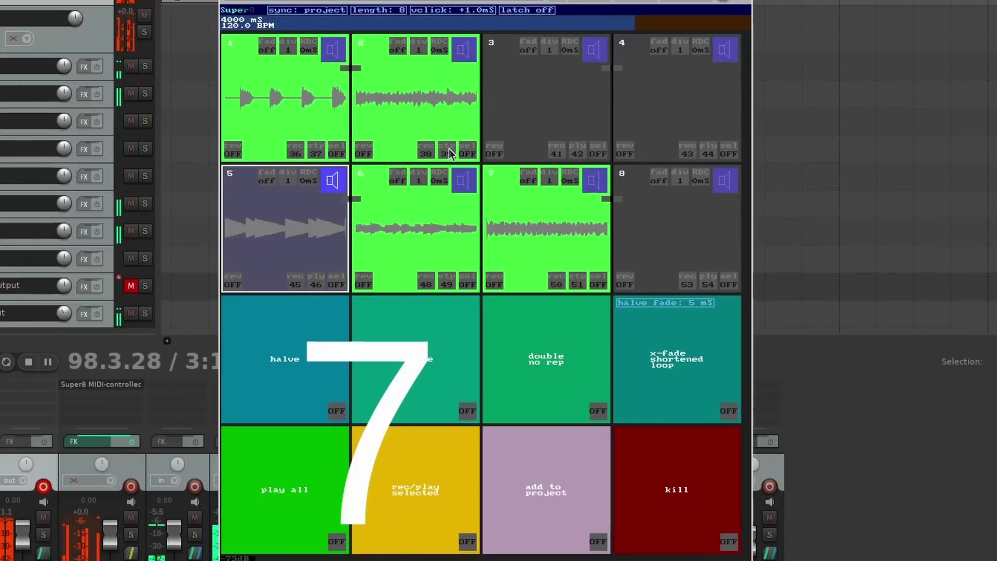
left_click(316, 153)
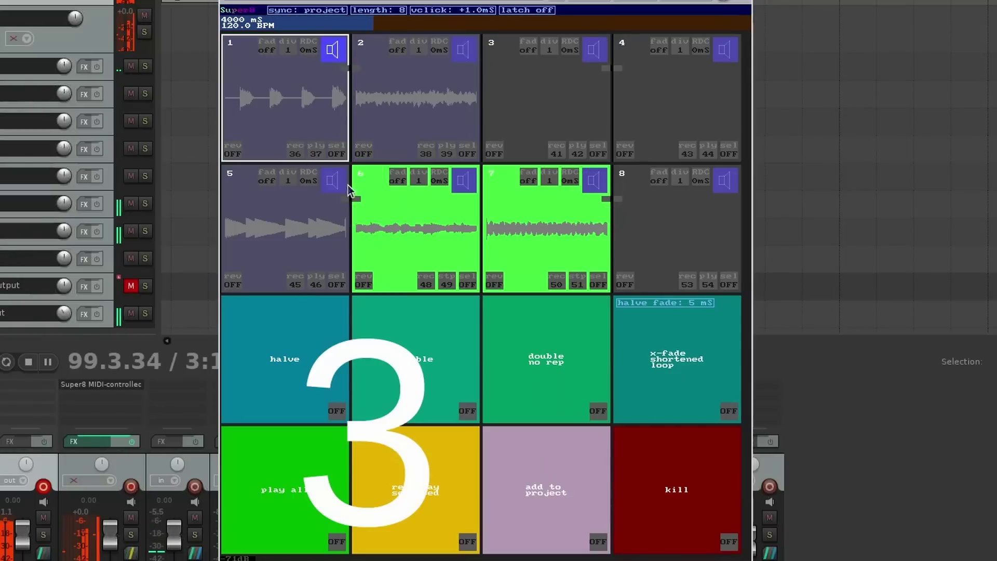
left_click(445, 284)
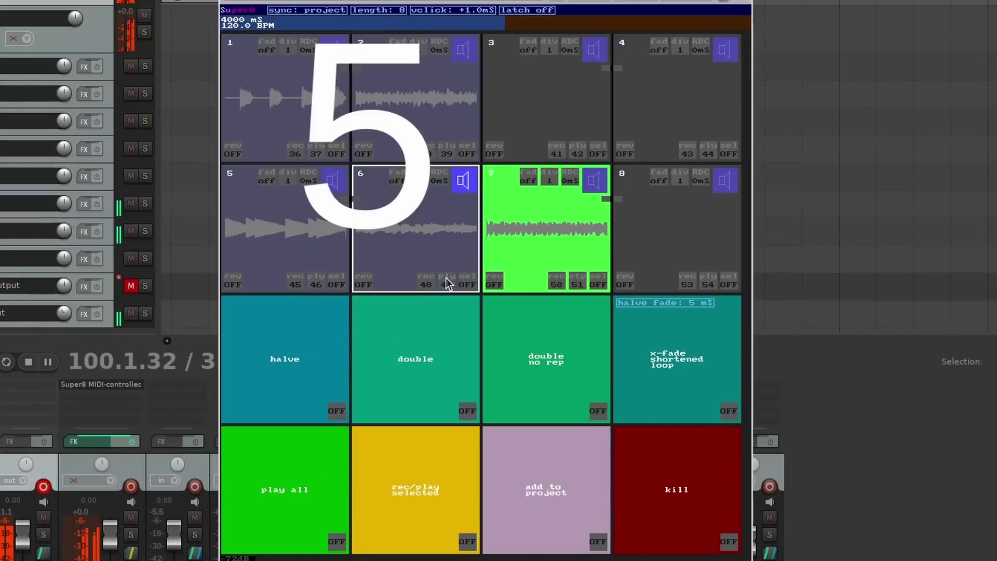
left_click(576, 285)
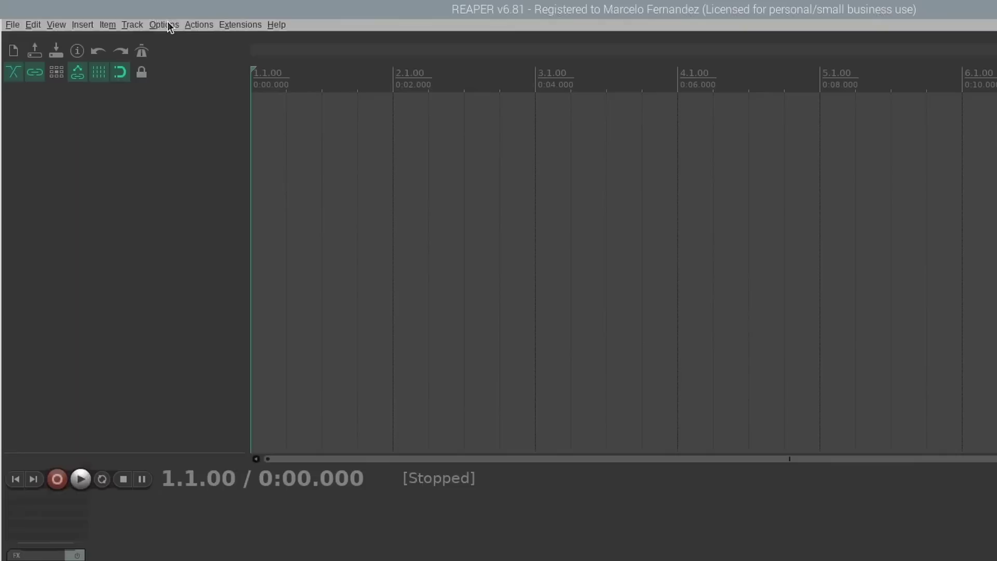
- Enable the hw:Minilab3 MIDI input in REAPER's preferences, both as an input and for control messages
left_click(167, 23)
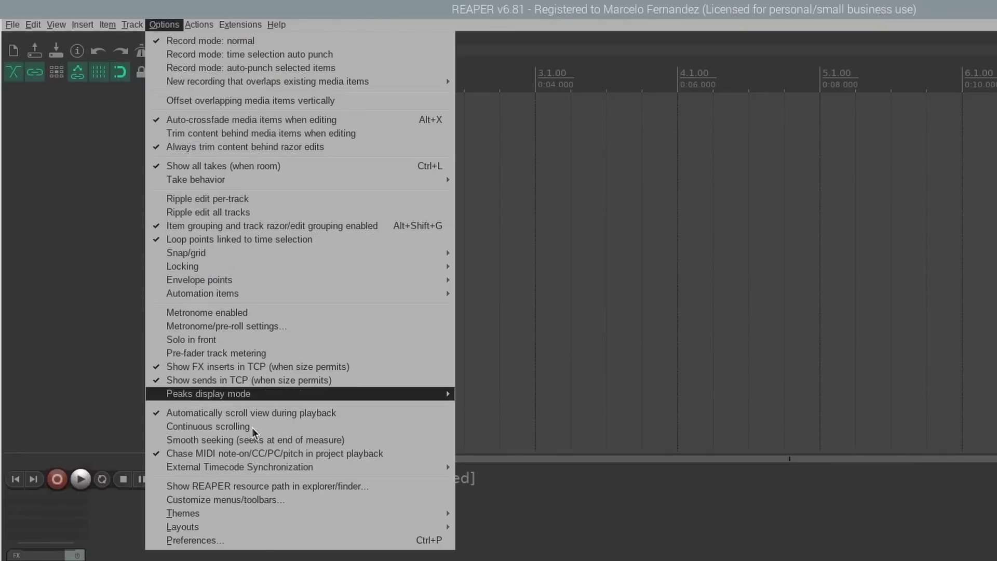
left_click(266, 541)
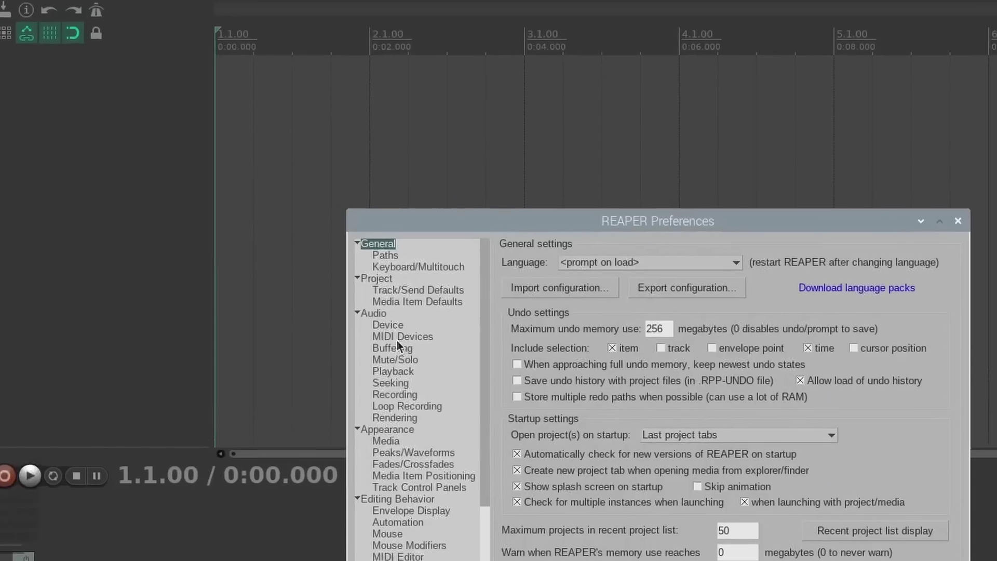
left_click(393, 337)
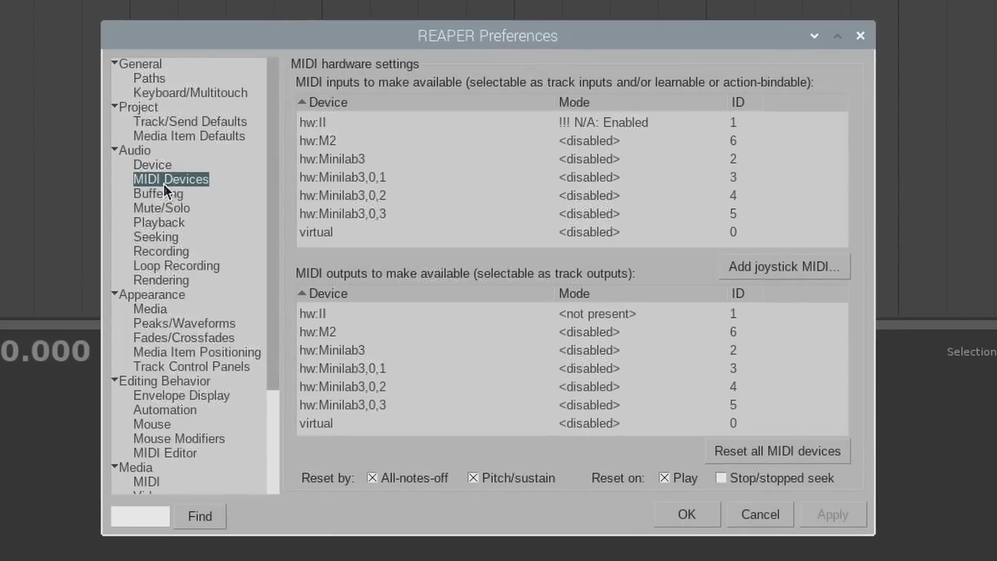
right_click(355, 158)
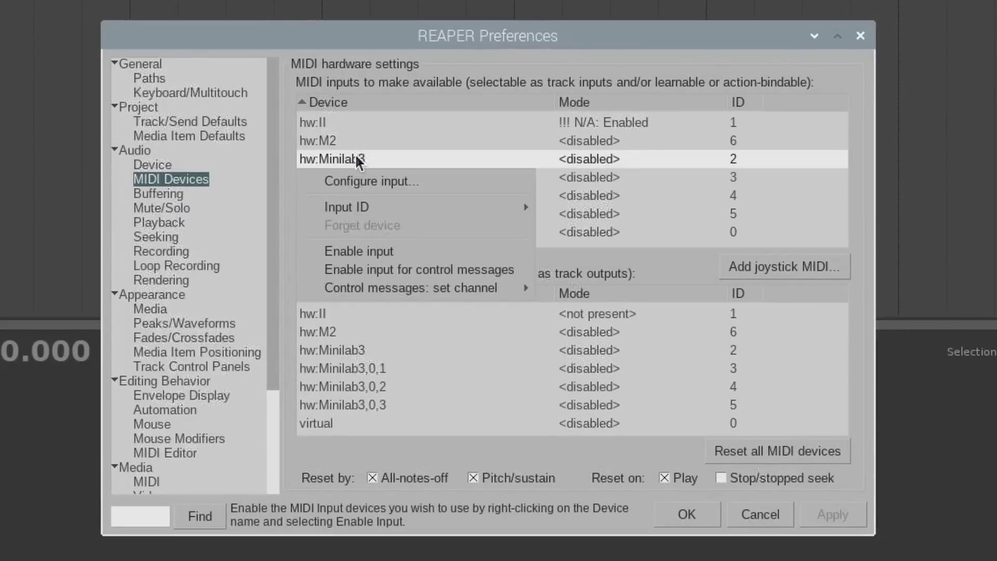
left_click(388, 252)
right_click(387, 157)
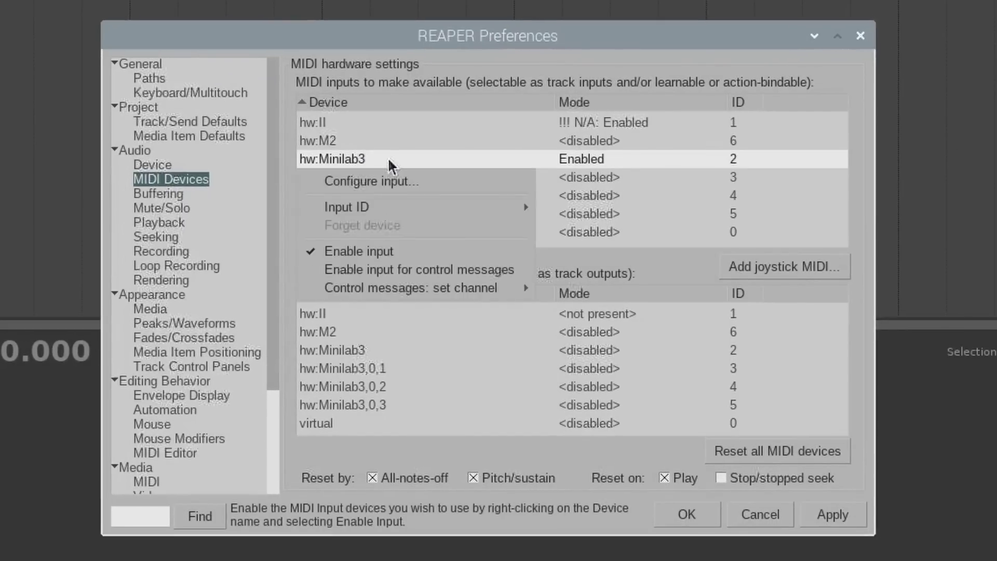
left_click(423, 269)
- Add a Mackie Control Universal control surface with hw:Minilab3,0,2 as both its MIDI input and MIDI output
scroll(267, 468, "down", 3)
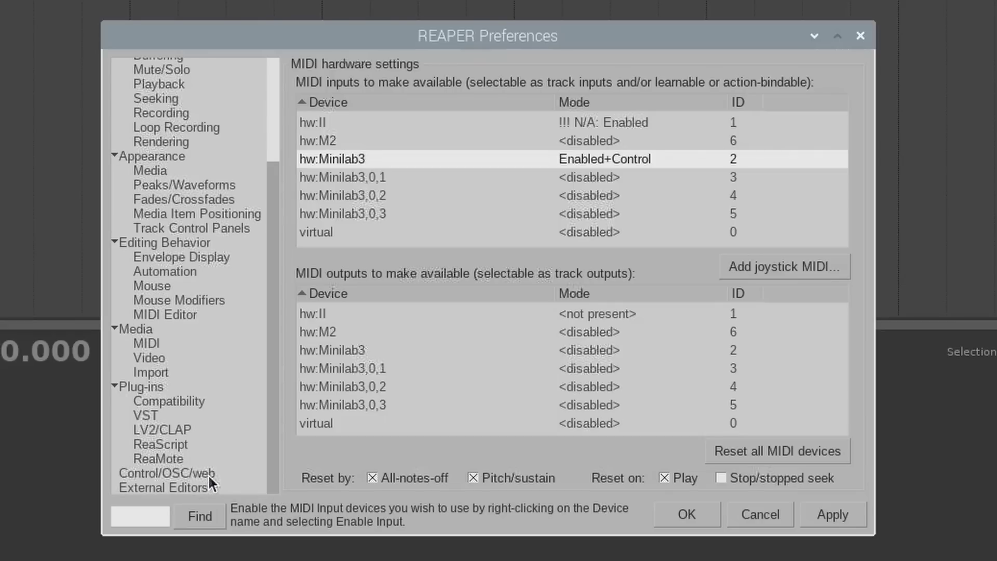
left_click(211, 474)
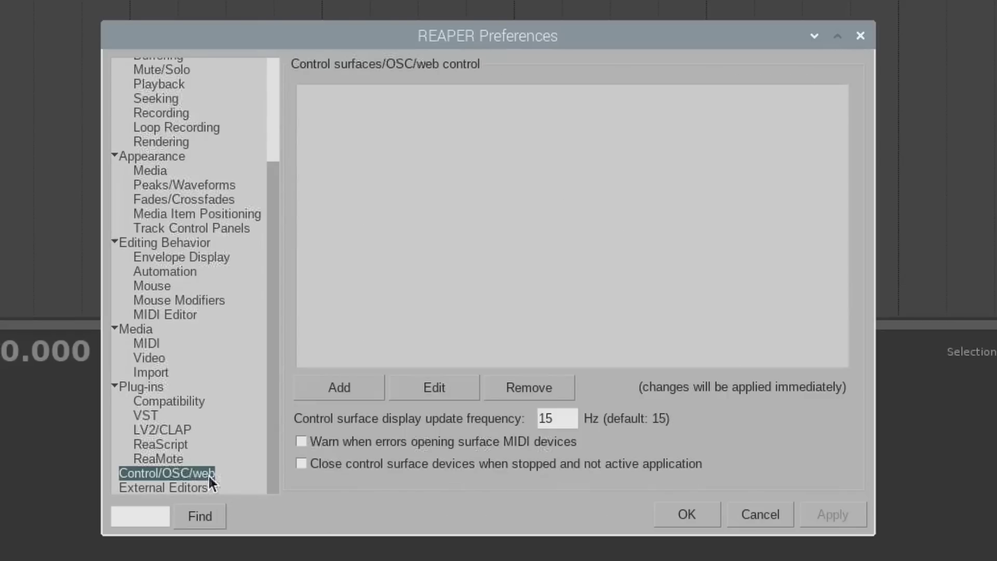
left_click(332, 387)
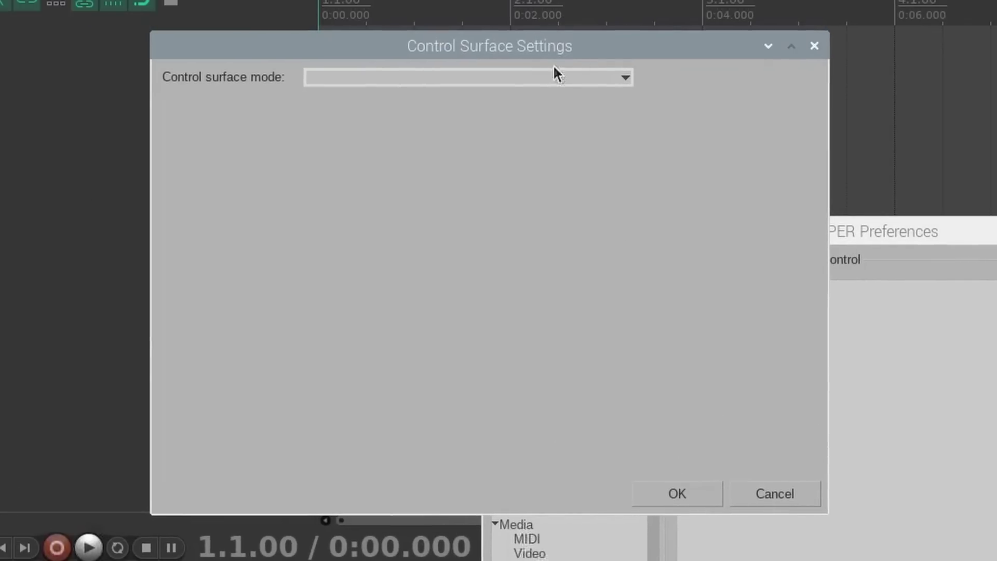
left_click(553, 76)
left_click(449, 191)
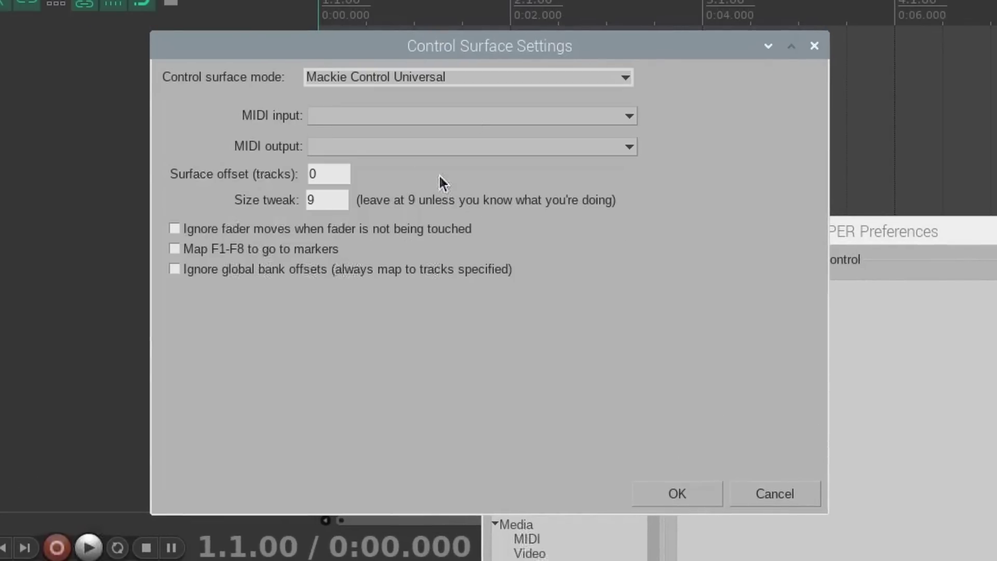
left_click(468, 115)
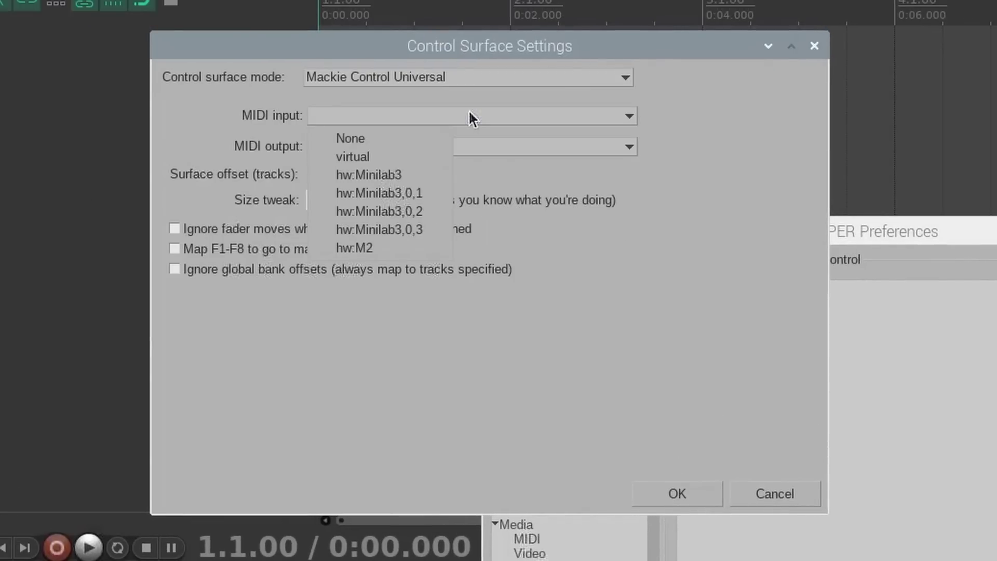
left_click(435, 211)
left_click(462, 147)
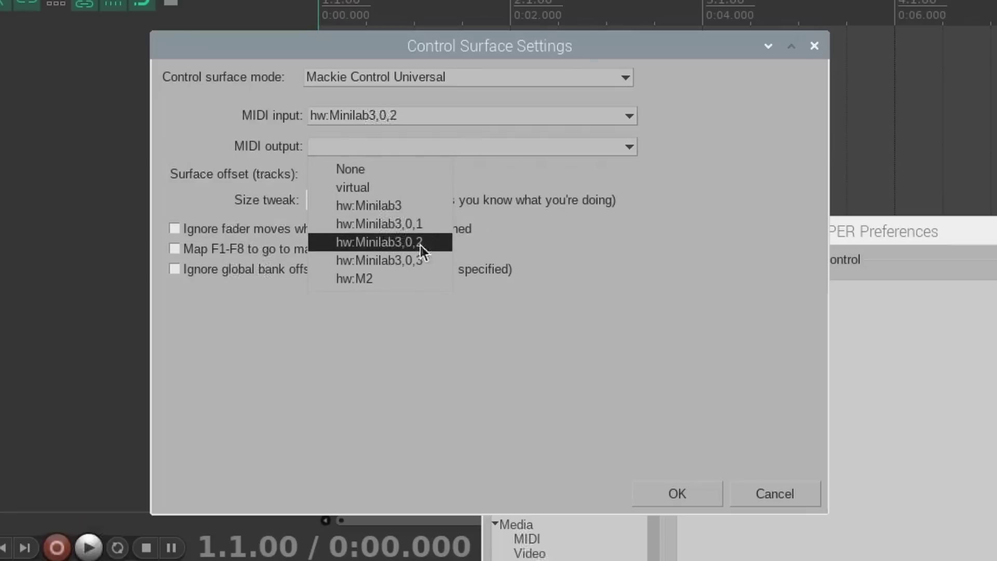
left_click(419, 247)
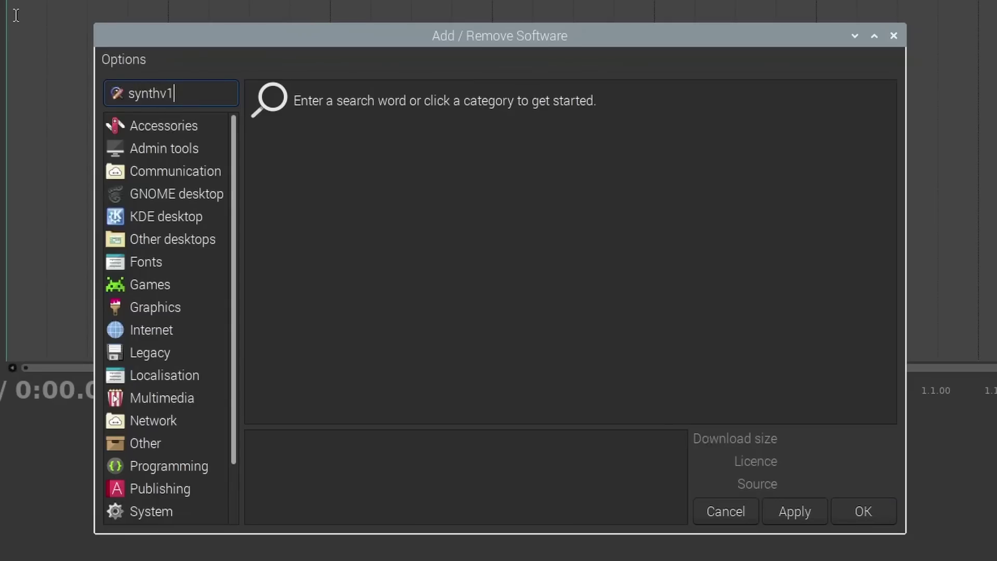
- Search Add / Remove Software for synthv1 and select the synthv1 LV2 plugin package
key("Return")
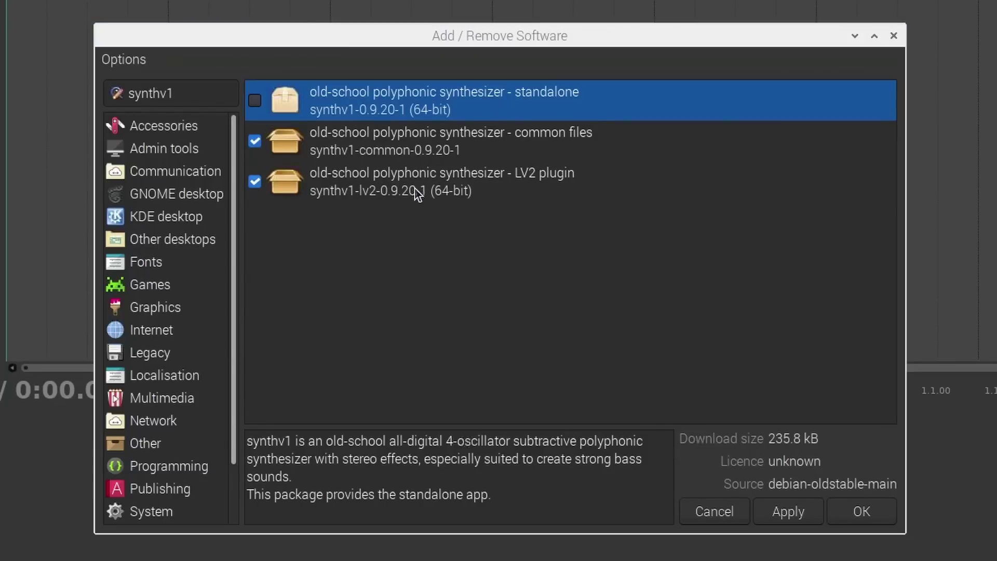
left_click(415, 191)
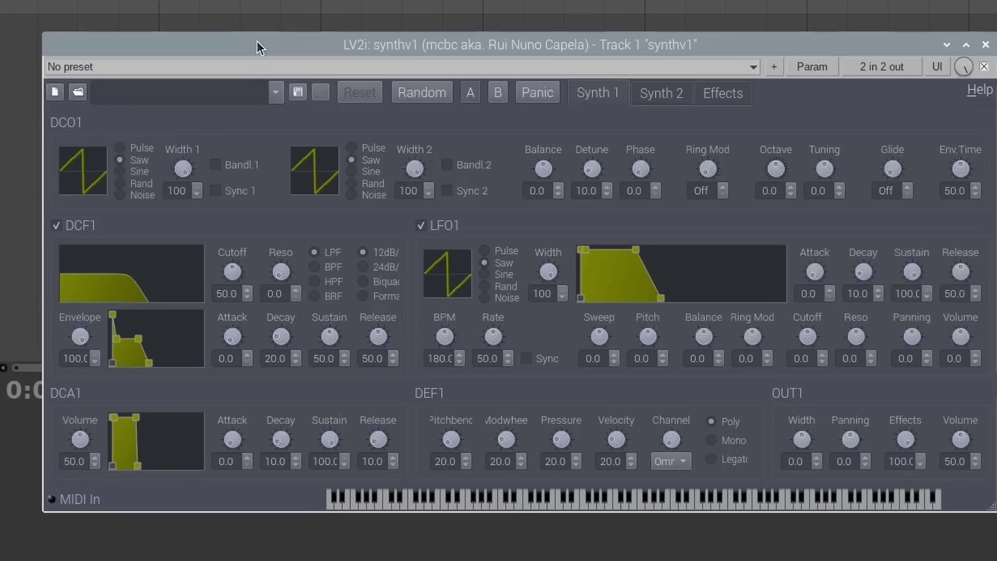
- Reposition the synthv1 plugin window in REAPER, view the Synth 2 parameters and return to Synth 1
left_click_drag(257, 40, 235, 40)
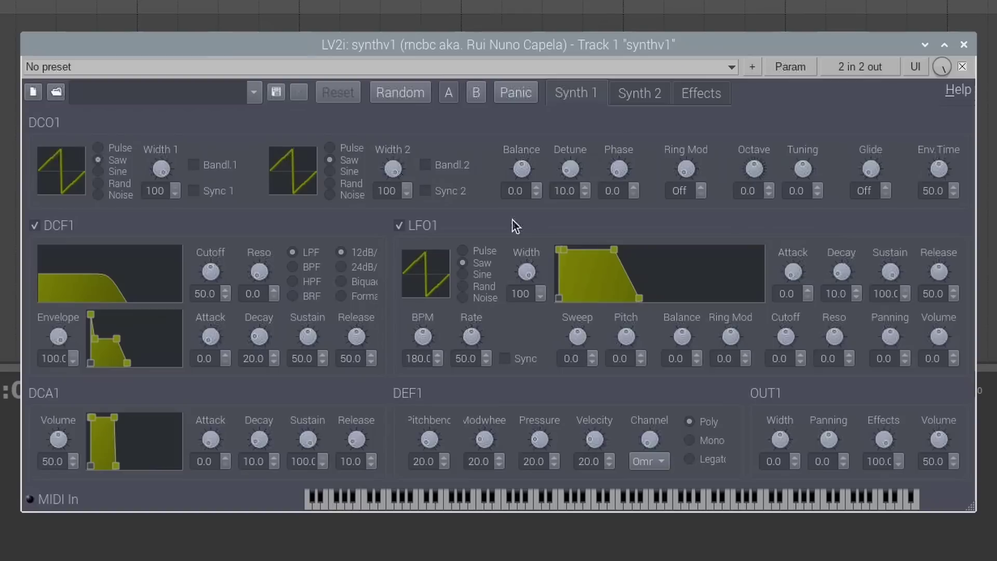
left_click(628, 101)
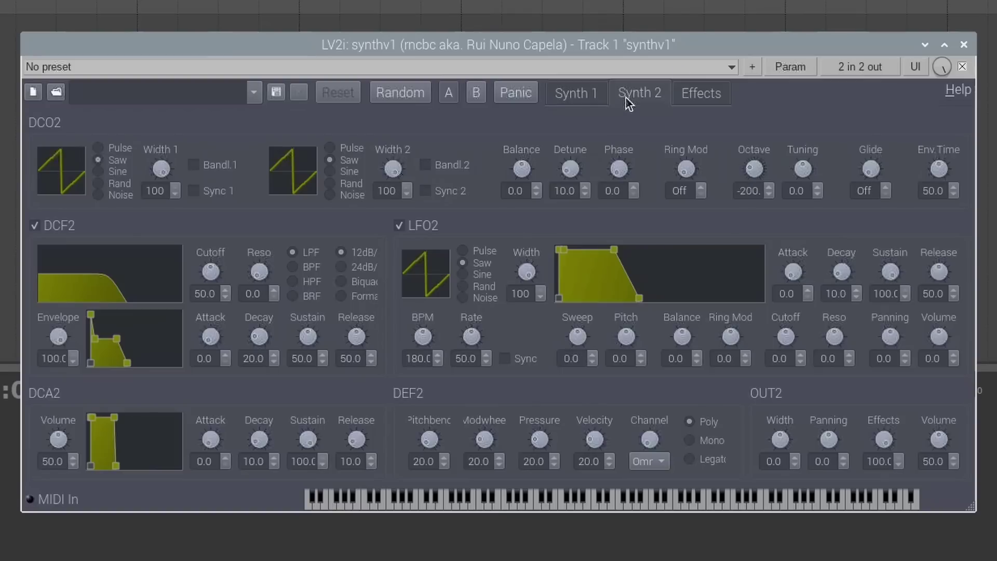
left_click(596, 102)
- Set synthv1's OUT1 volume to 29.0 and sweep the DCF1 filter cutoff, leaving it at 40.0
scroll(210, 280, "up", 10)
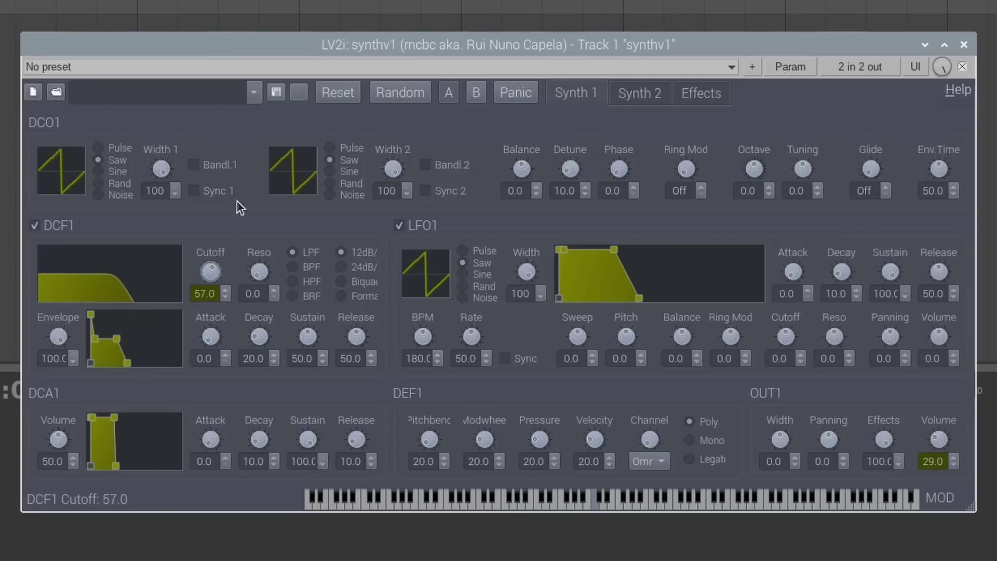
left_click_drag(213, 302, 173, 242)
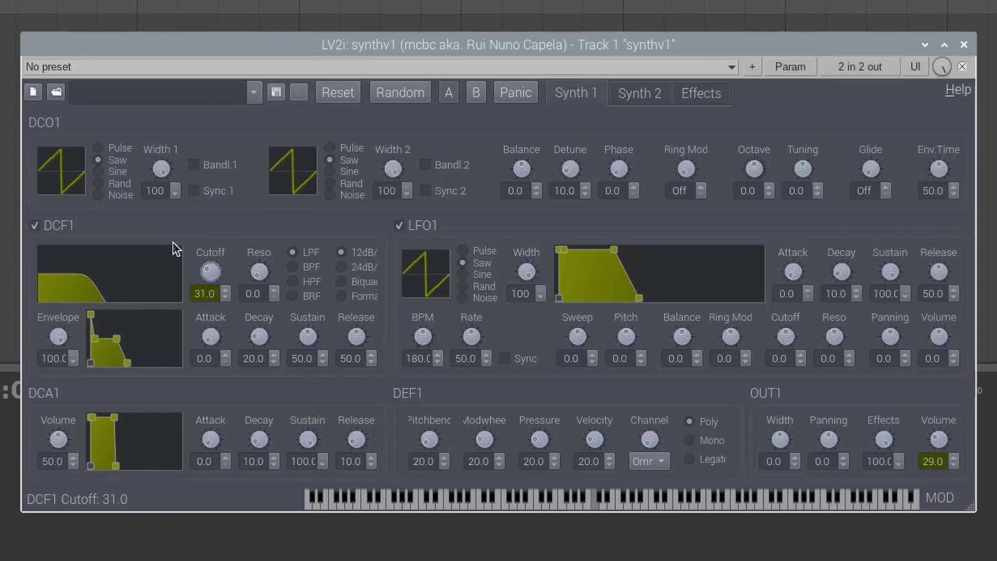
left_click_drag(166, 174, 204, 160)
- Reshape the DCF1 envelope to attack 66.7, decay 70.4 and sustain 31.7, and the DCA1 envelope to decay 48.1 and sustain 0.0
left_click_drag(95, 339, 121, 347)
left_click_drag(86, 422, 144, 451)
left_click_drag(91, 418, 118, 419)
left_click_drag(129, 461, 108, 482)
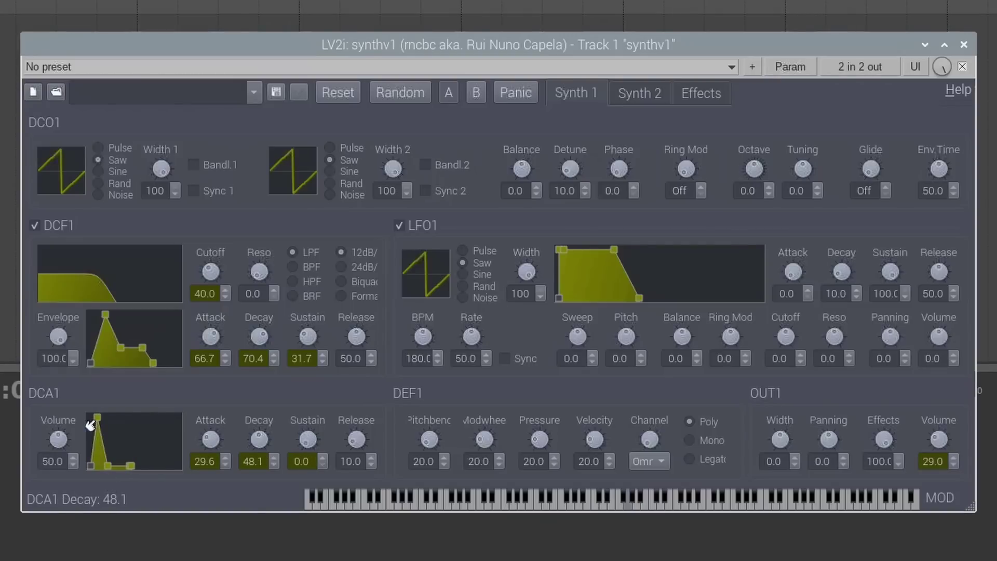
left_click_drag(94, 419, 65, 415)
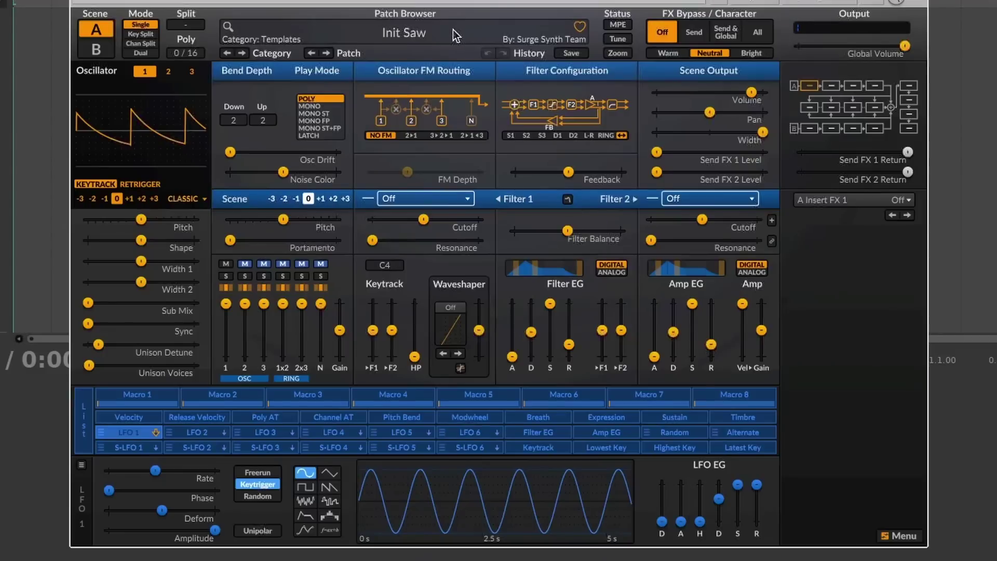
- Browse the factory patch categories in Surge XT's patch browser, including the Brass patches
left_click(455, 35)
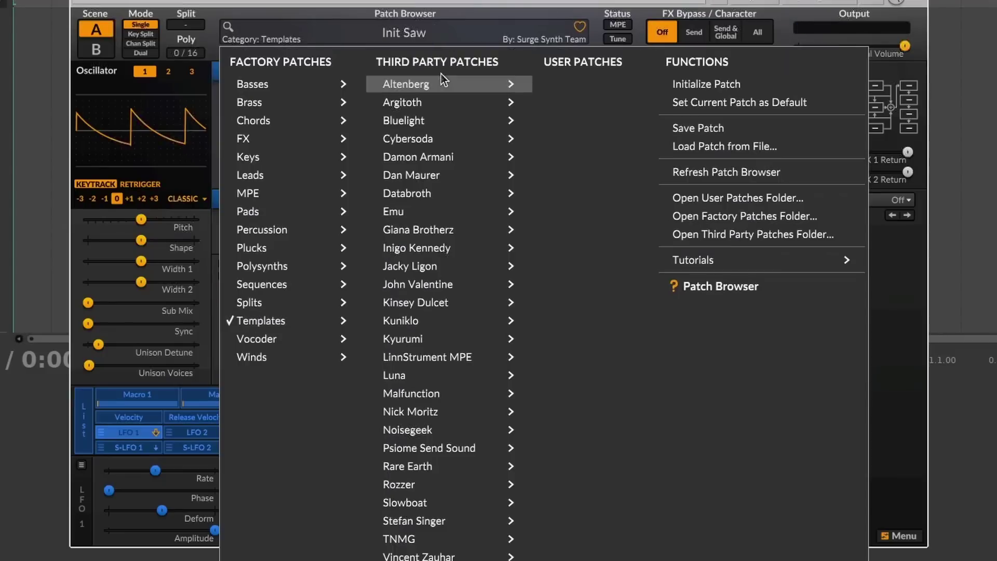
mouse_move(251, 176)
mouse_move(257, 106)
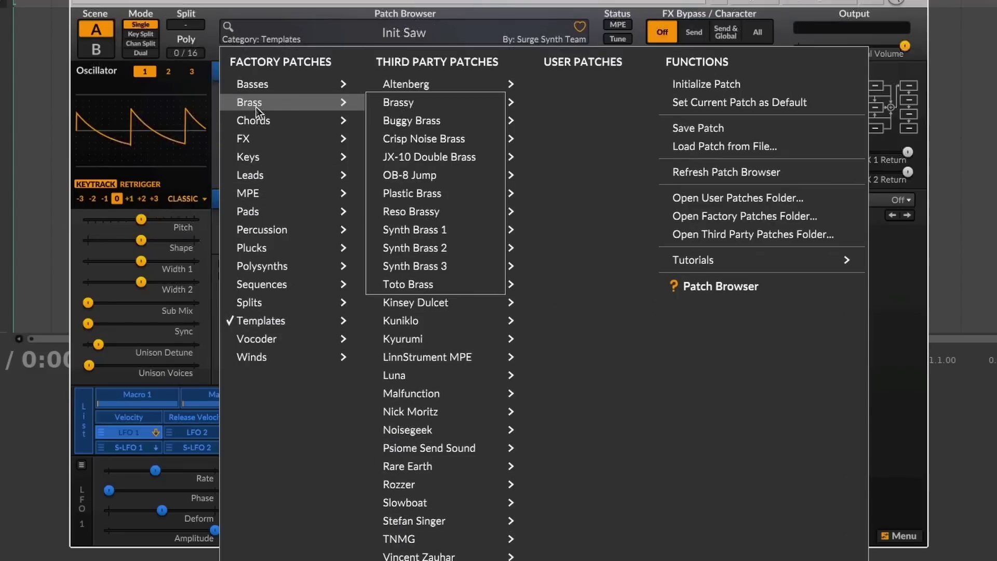
key("Escape")
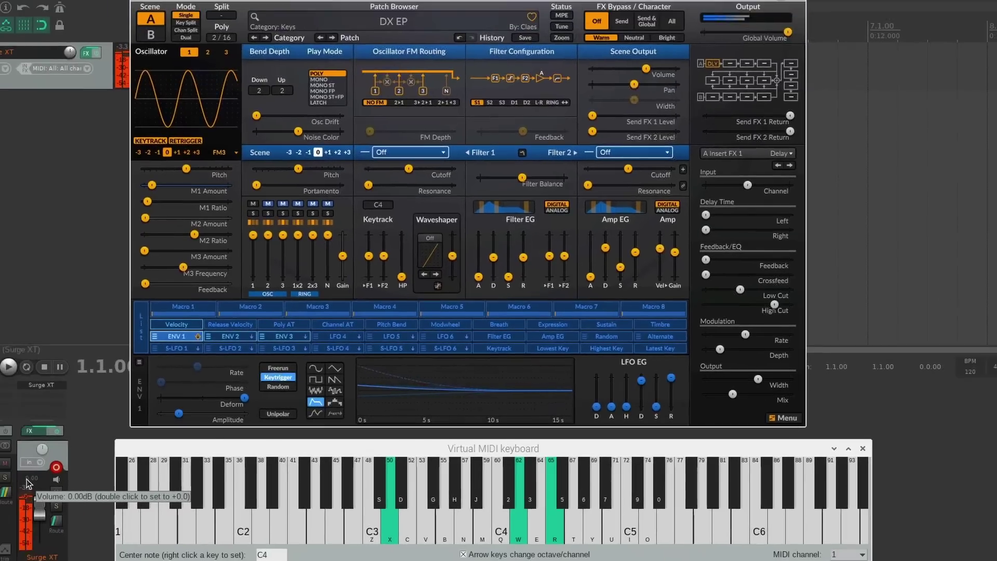
- Audition Surge XT's DX EP keys patch by playing chords on the virtual MIDI keyboard
key("y")
key("y")
key("n")
key("w")
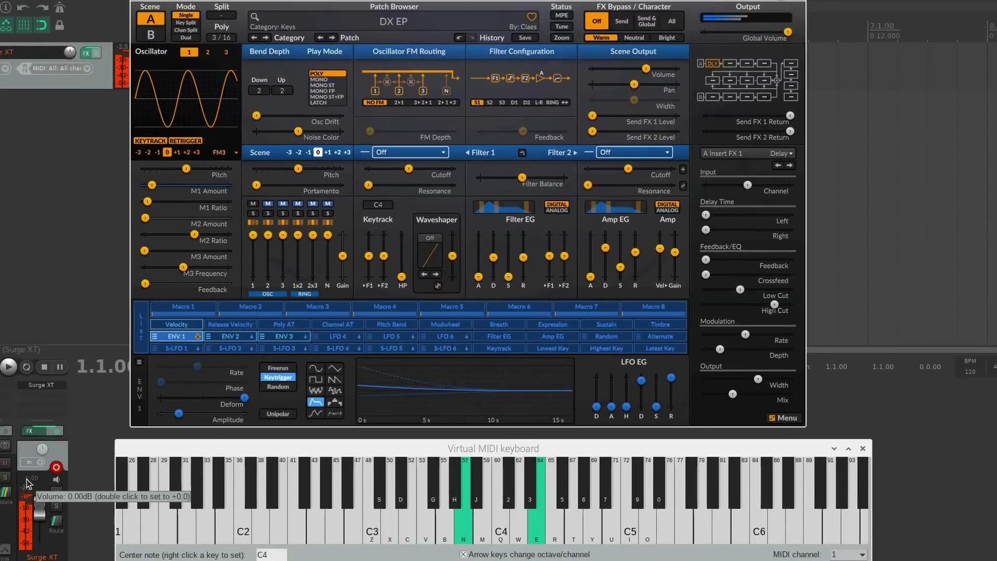
key("x")
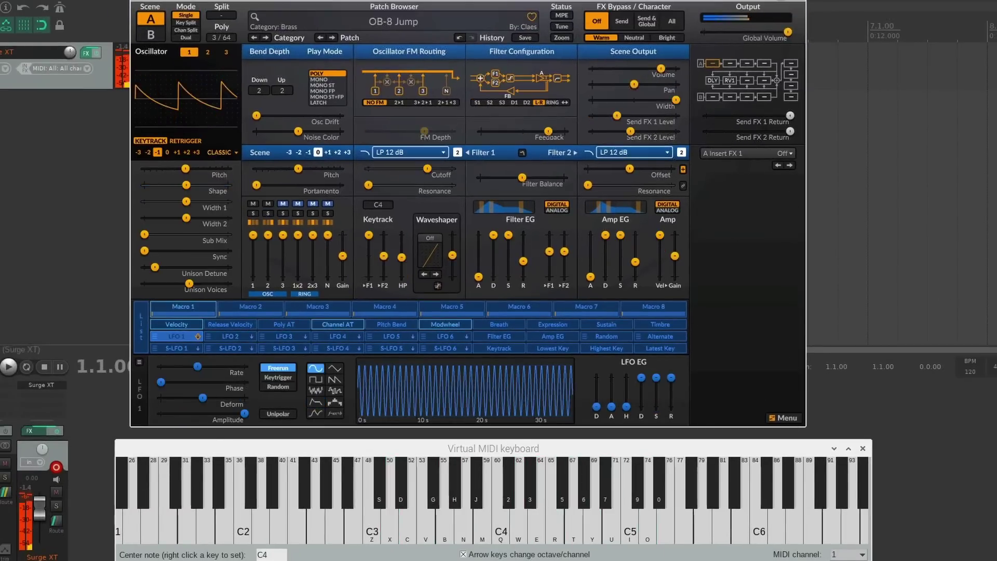
- Audition the OB-8 Jump brass patch with an F4, A4 and C5 chord on the virtual MIDI keyboard
key("t")
key("i")
key("r")
key("i")
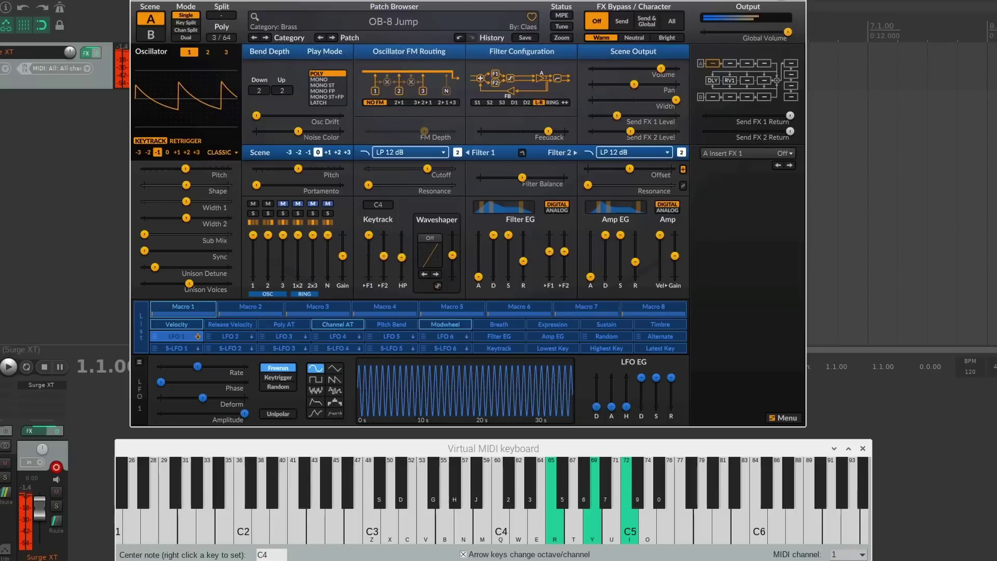
- Audition the Choir Pad Thing patch with a sustained chord progression, from C4-E4-G4 to D4-F4-A4
key("q")
key("e")
key("t")
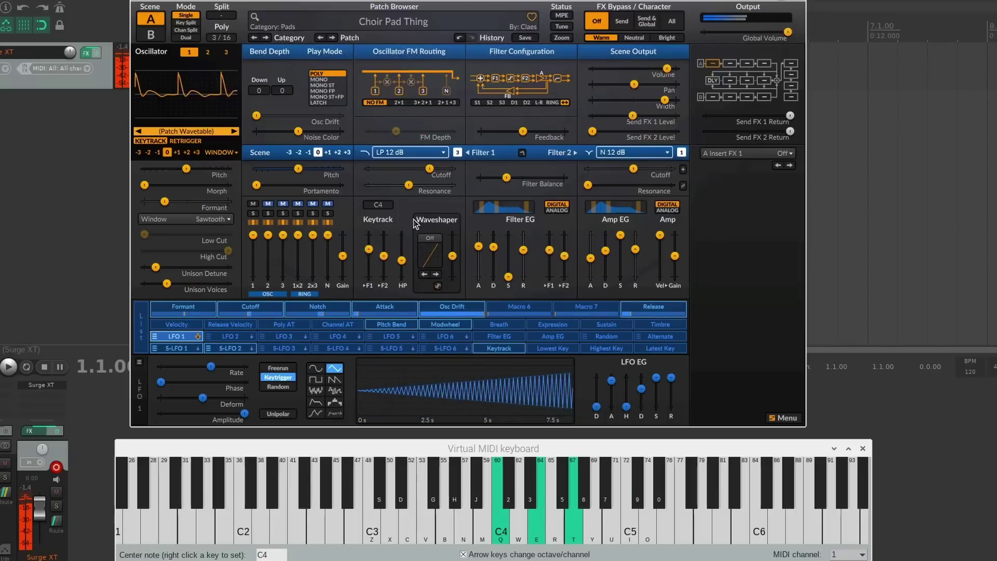
key("j")
key("w")
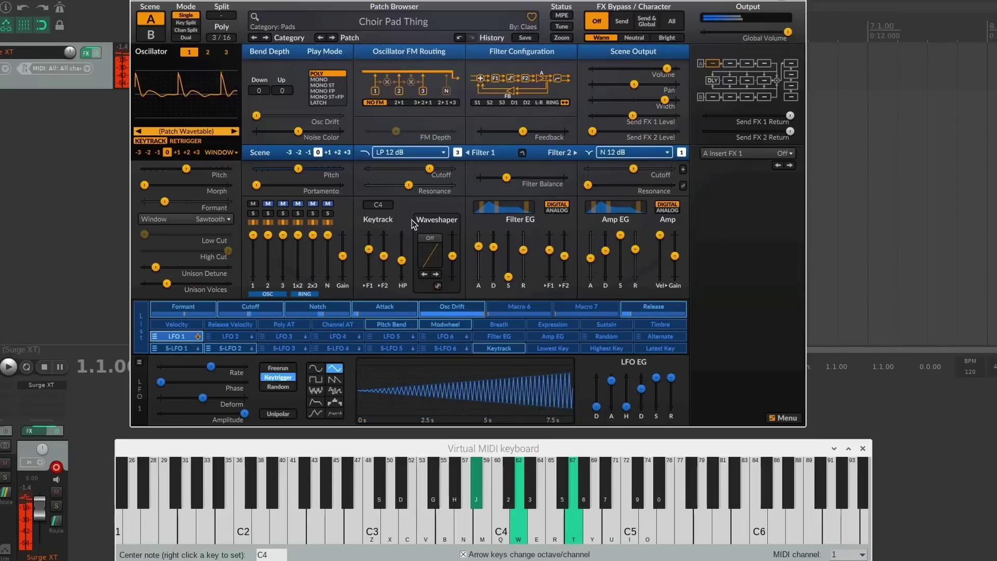
key("n")
key("e")
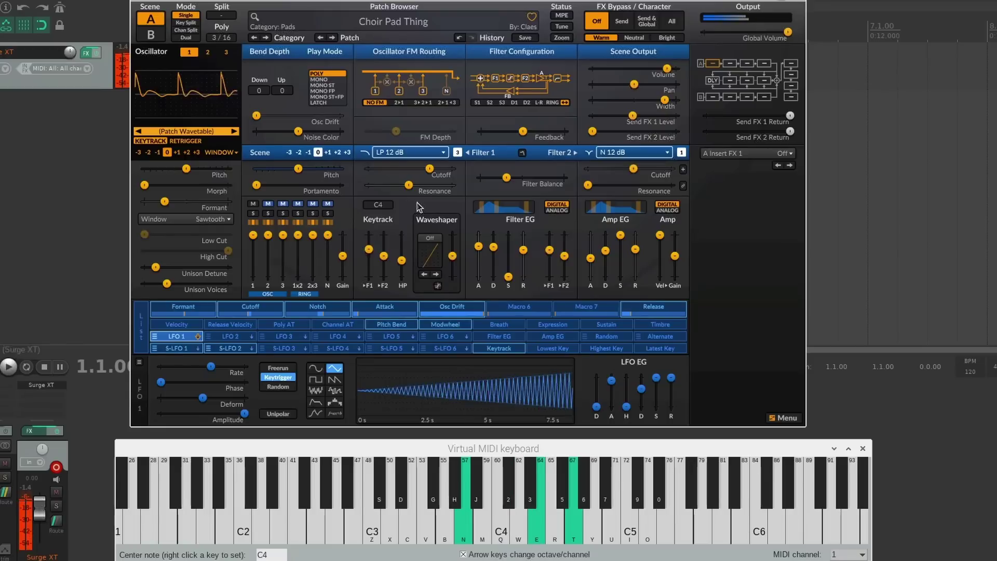
key("w")
key("r")
key("y")
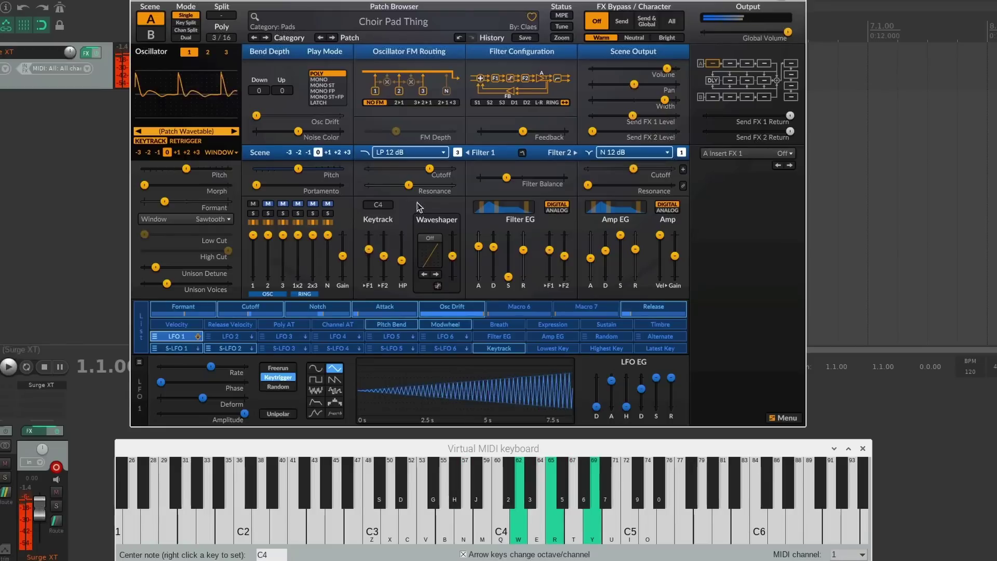
- Audition the Banjo Remains lead patch by playing a single-note melody descending through F4 and D4 to C4
key("ctrl+r")
key("i")
mouse_move(445, 190)
key("t")
key("q")
key("7")
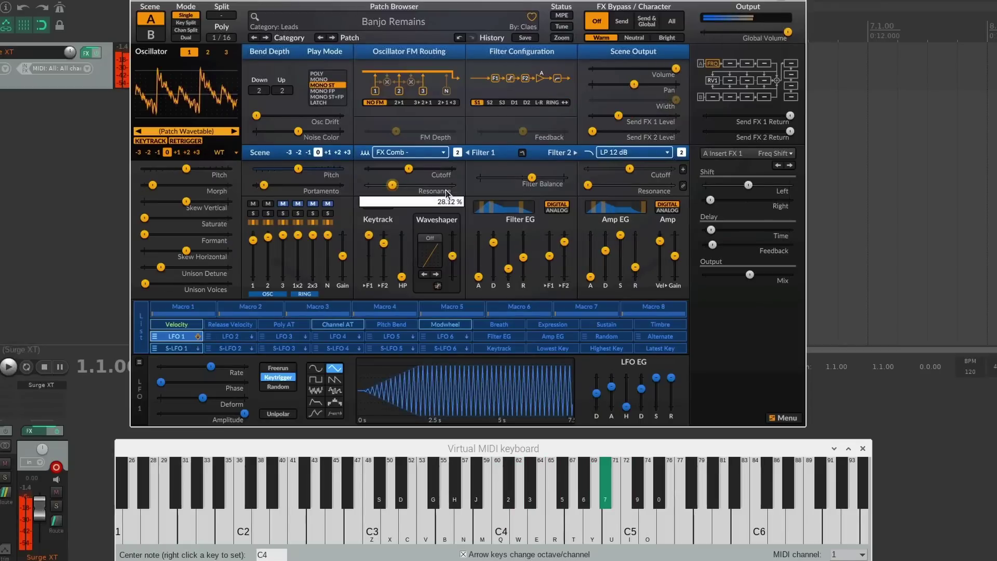
key("r")
key("3")
key("w")
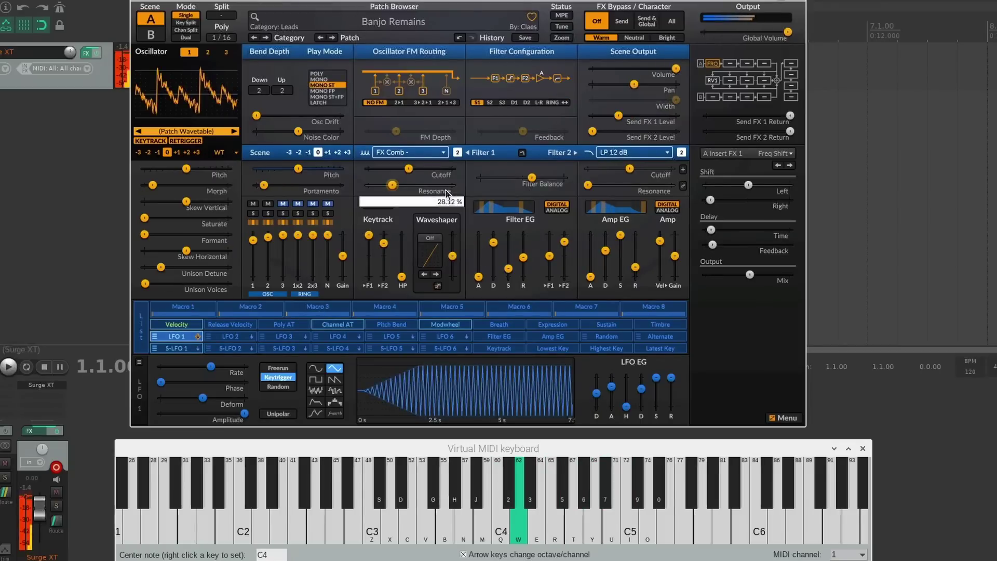
key("q")
- Audition the Synth Guitar 1 lead patch by playing a short single-note melody ending on C4
key("ctrl+r")
key("i")
mouse_move(792, 349)
key("6")
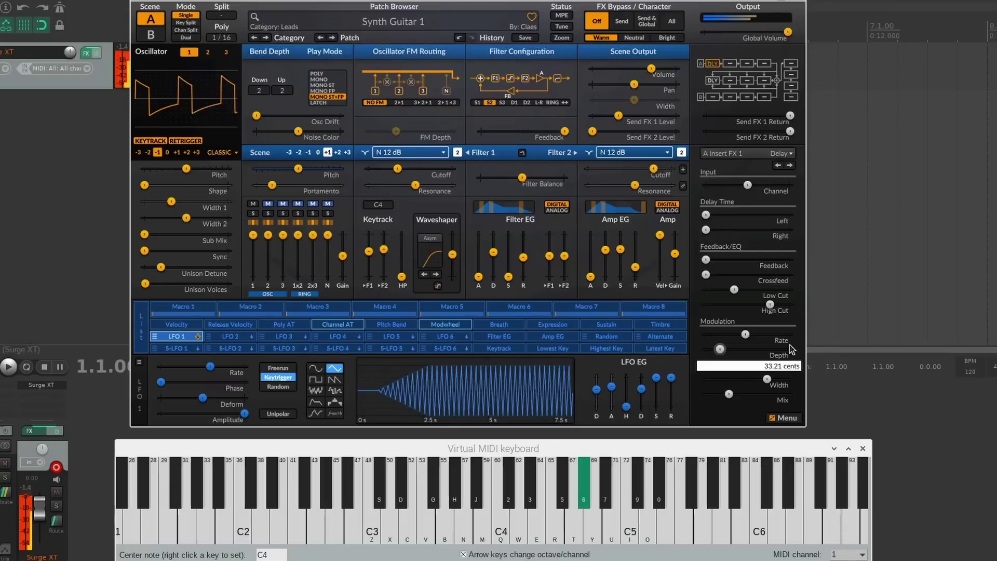
key("w")
key("3")
key("q")
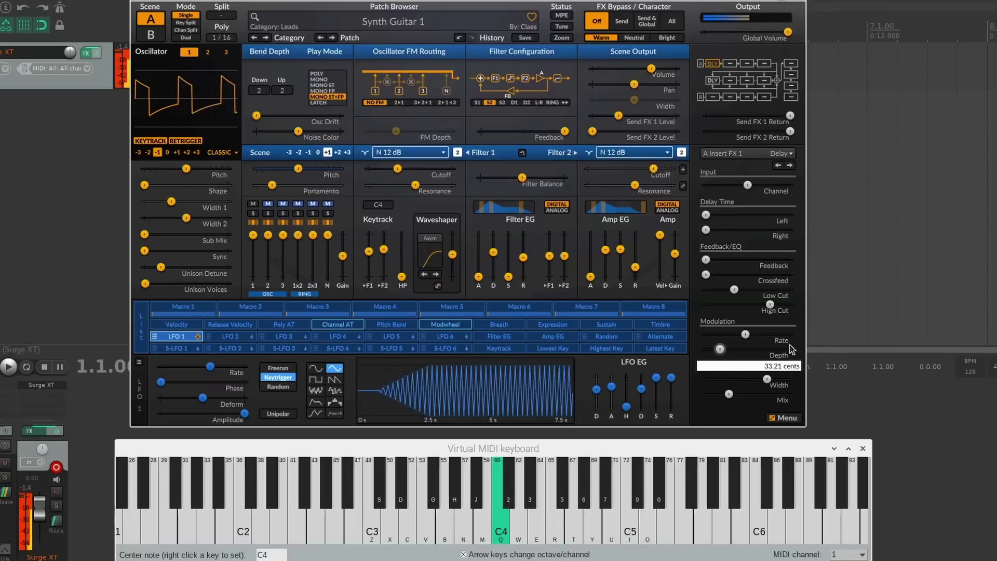